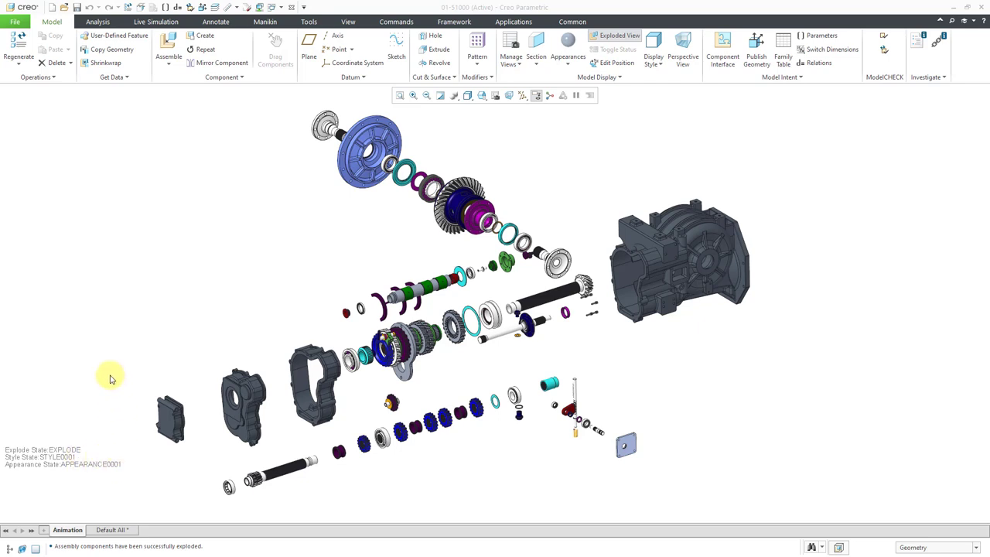
# Open the custom colour editor for Secondary highlight under System Appearance > Graphics.
pyautogui.click(19, 24)
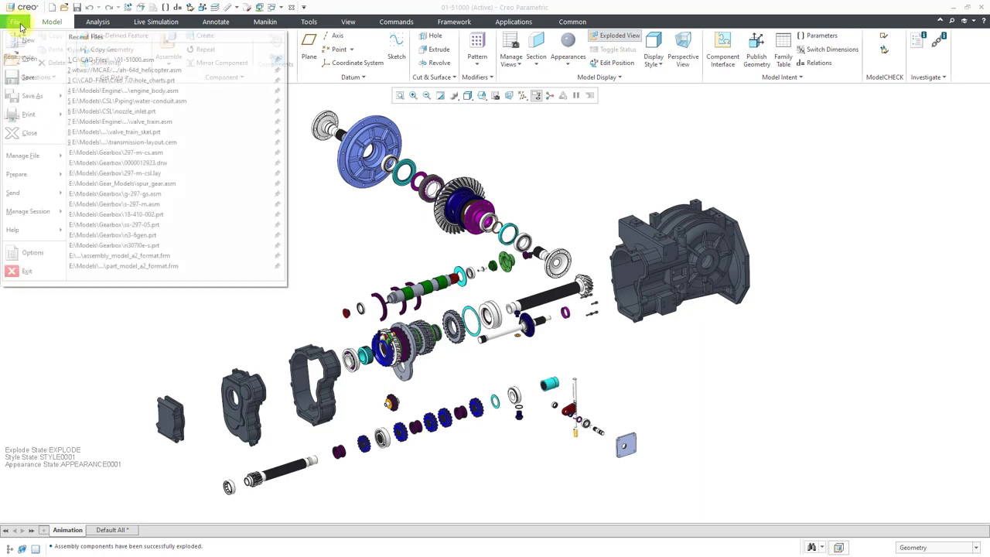
pyautogui.click(37, 253)
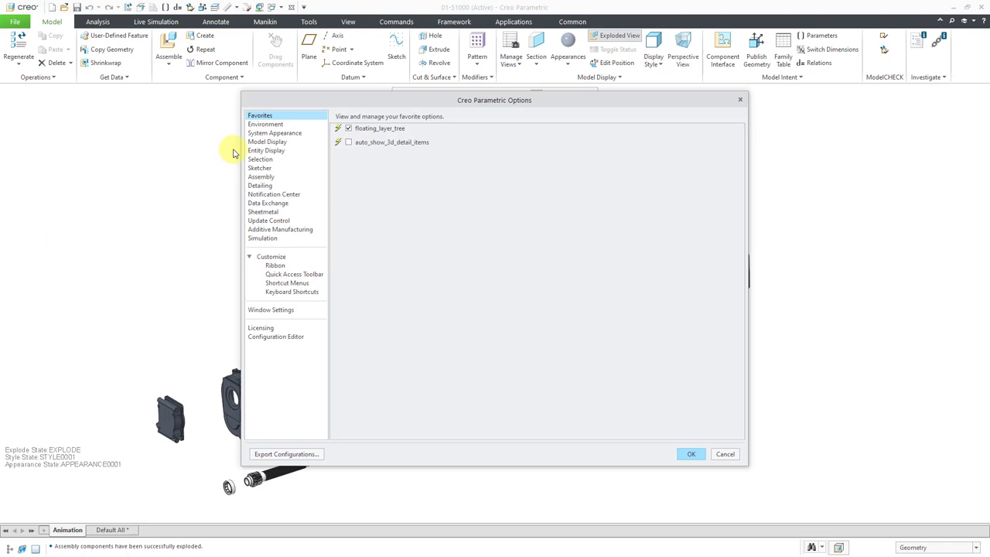
pyautogui.click(280, 135)
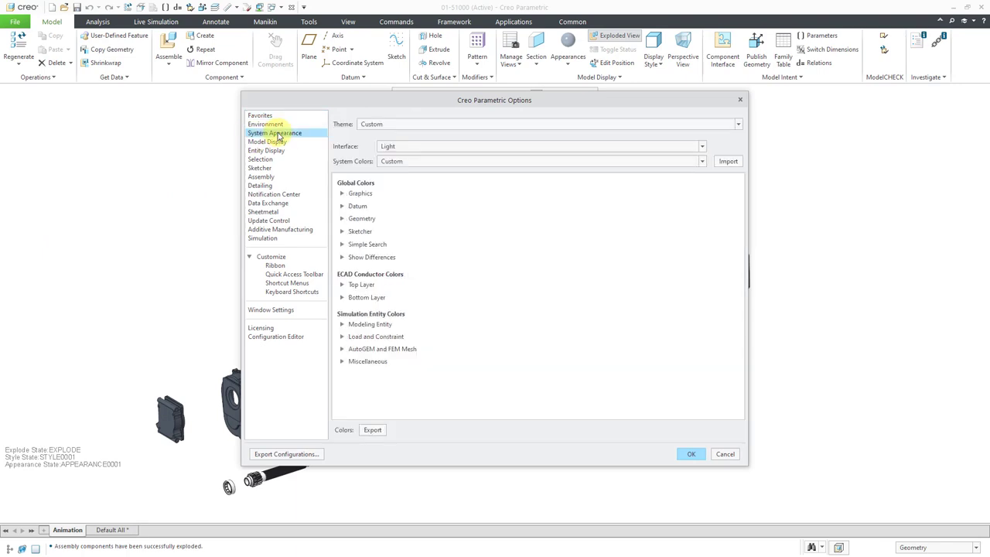
pyautogui.click(343, 194)
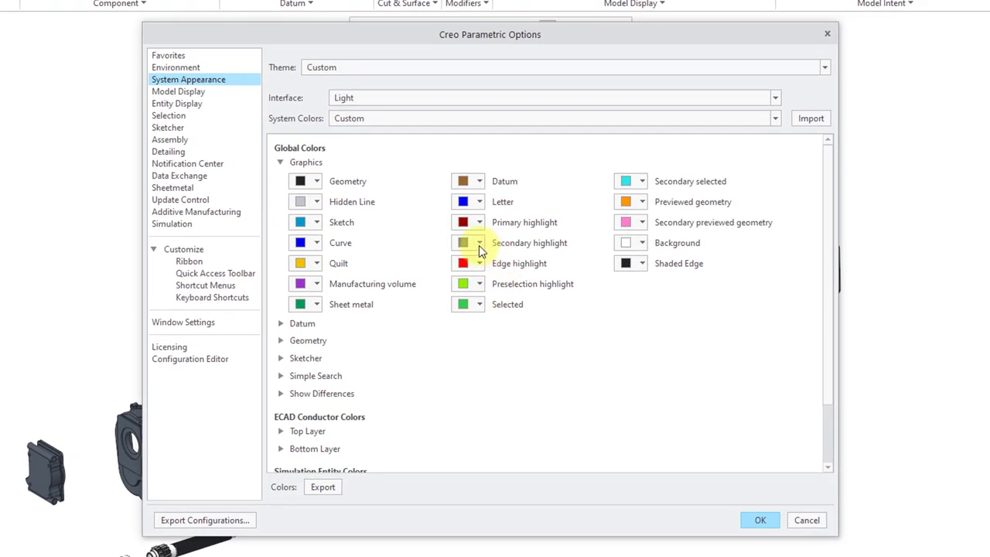
pyautogui.click(479, 245)
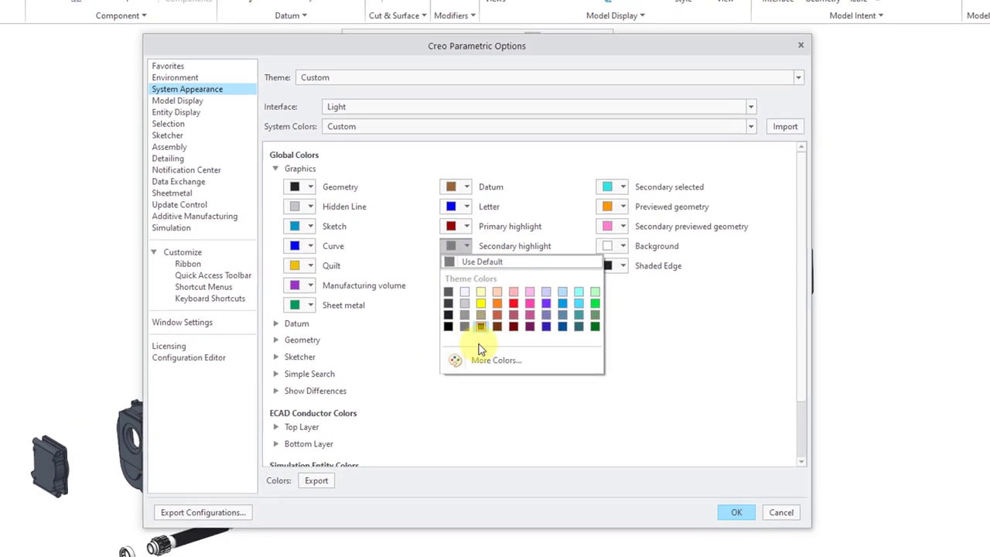
pyautogui.click(495, 363)
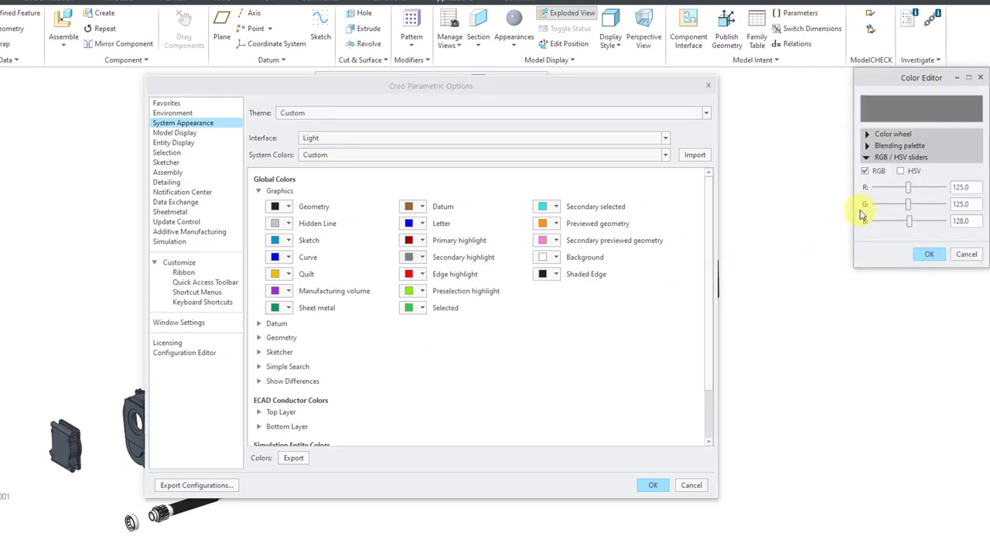
# Set the secondary highlight colour to RGB 255, 255, 255 and apply the options.
pyautogui.doubleClick(967, 187)
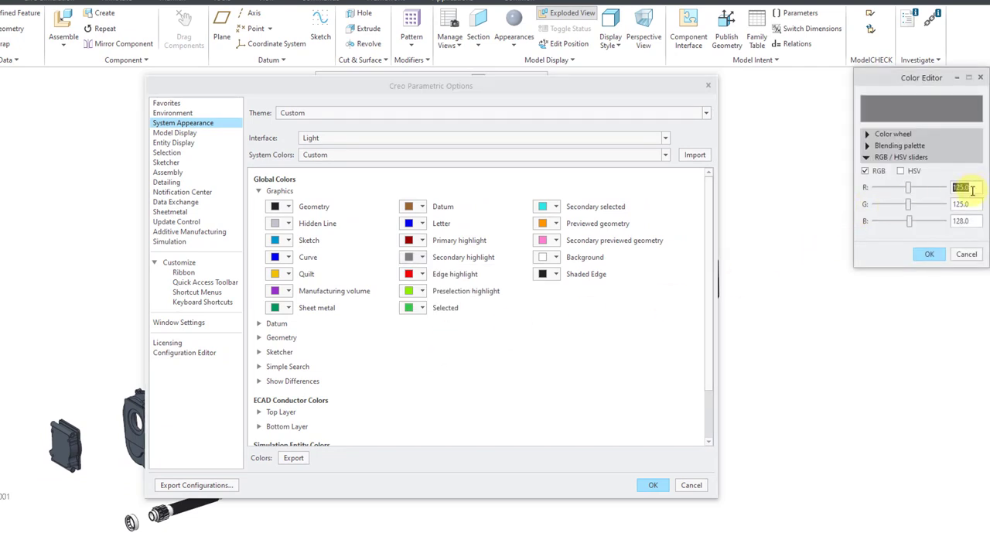
pyautogui.write('255')
pyautogui.write('255')
pyautogui.press('BackSpace')
pyautogui.press('BackSpace')
pyautogui.press('Tab')
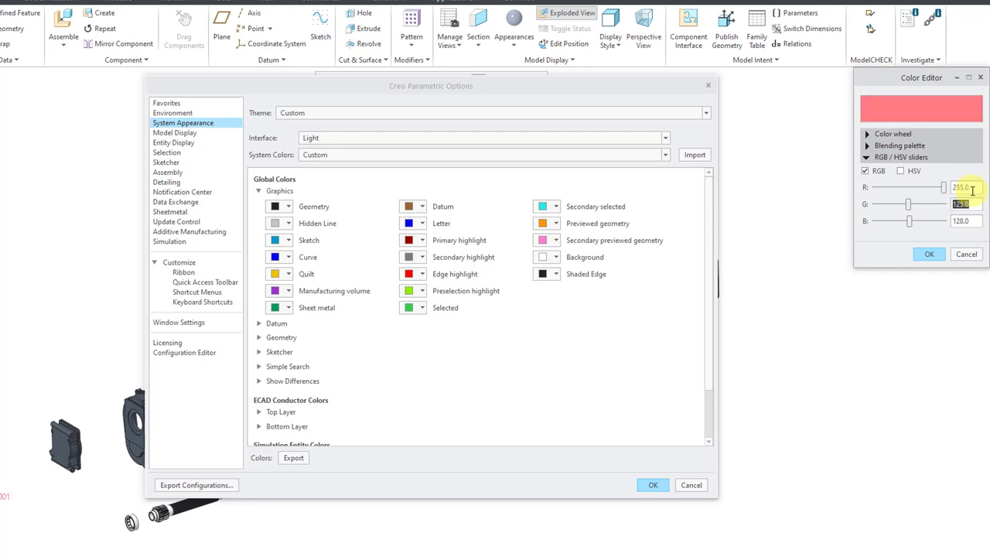
pyautogui.write('255')
pyautogui.press('Tab')
pyautogui.write('255')
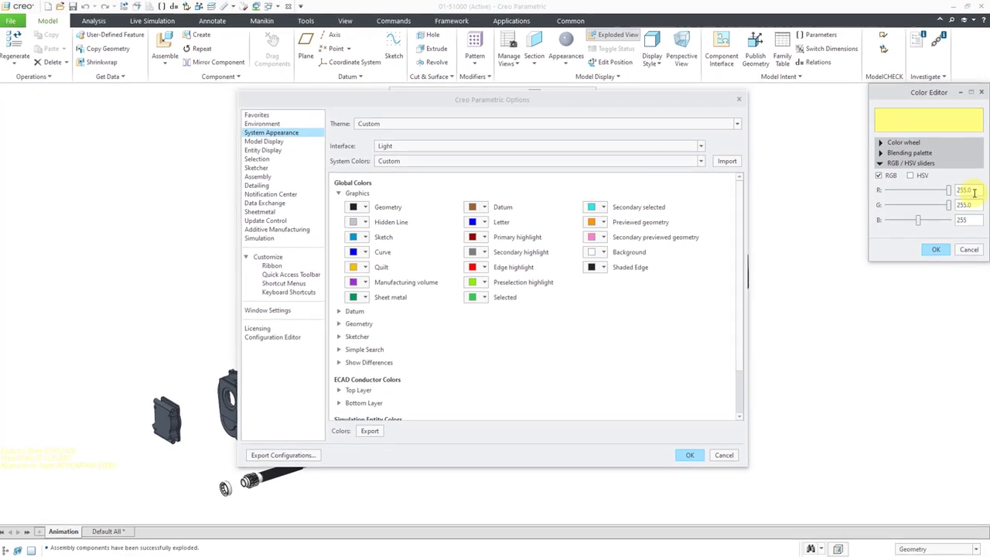
pyautogui.press('Tab')
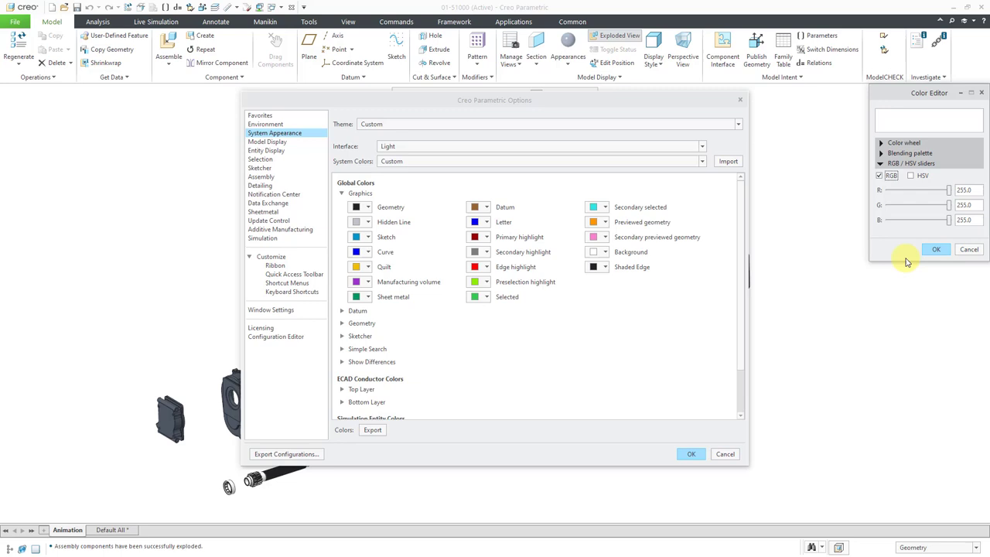
pyautogui.click(936, 250)
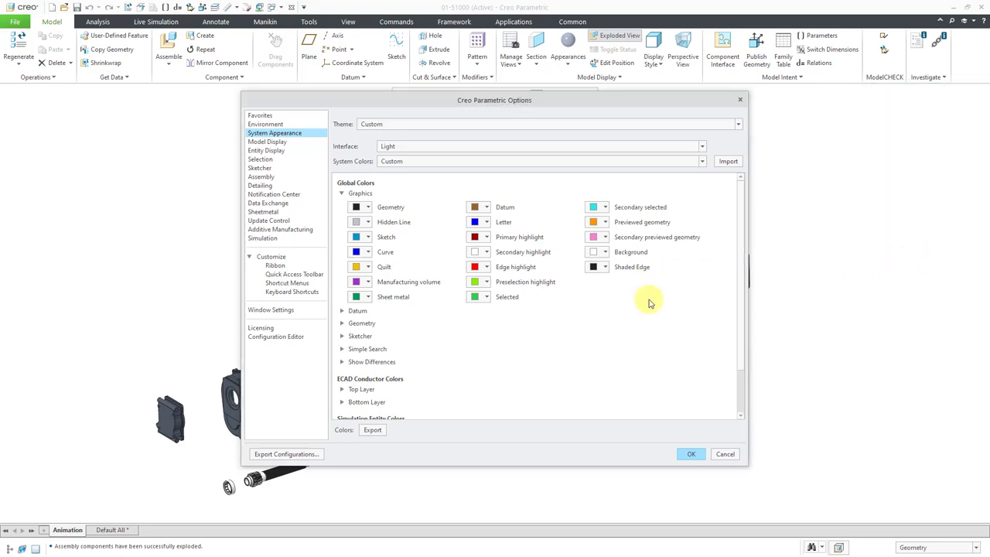
pyautogui.click(693, 454)
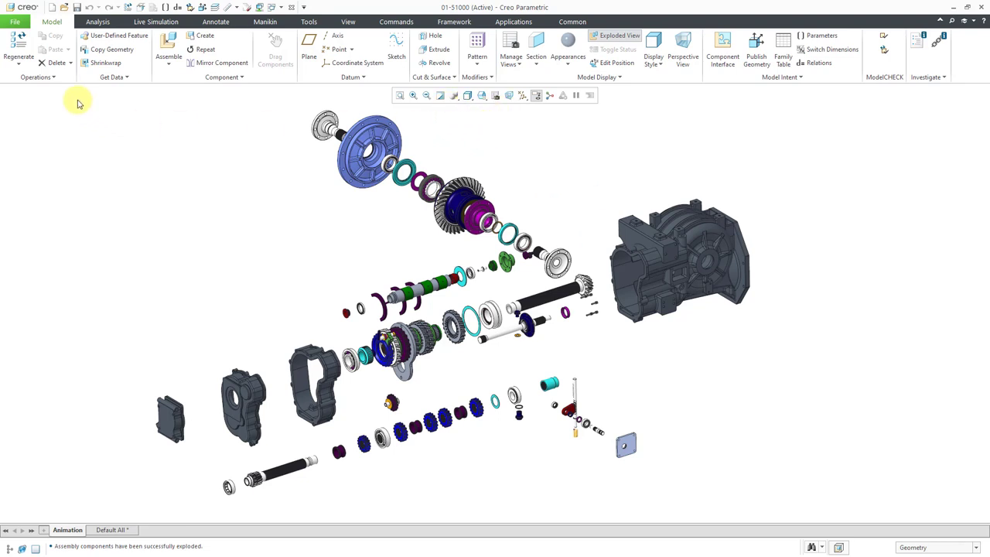
# Set the Main Window Graphics Toolbar location to Do not show in Window Settings.
pyautogui.click(19, 24)
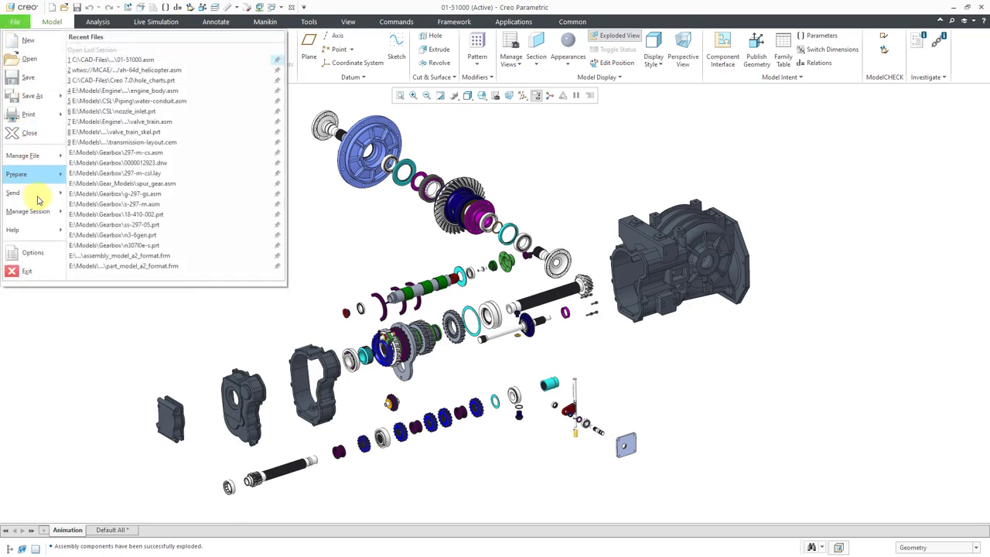
pyautogui.click(31, 252)
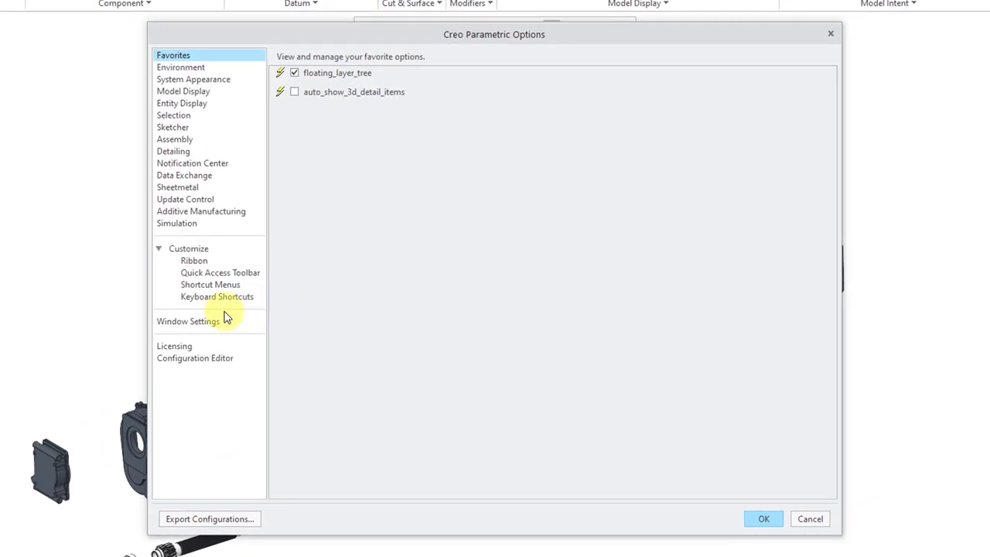
pyautogui.click(271, 311)
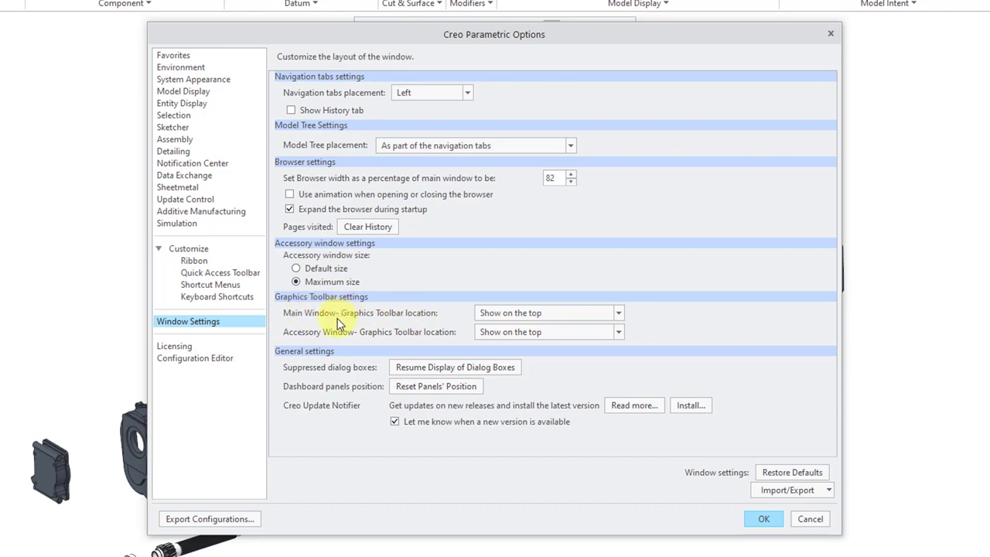
pyautogui.click(585, 317)
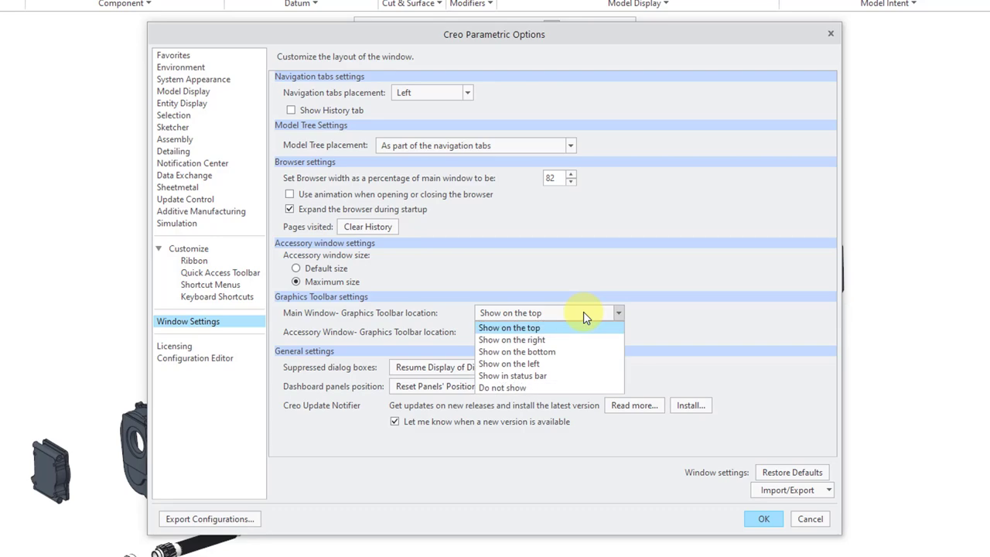
pyautogui.click(504, 387)
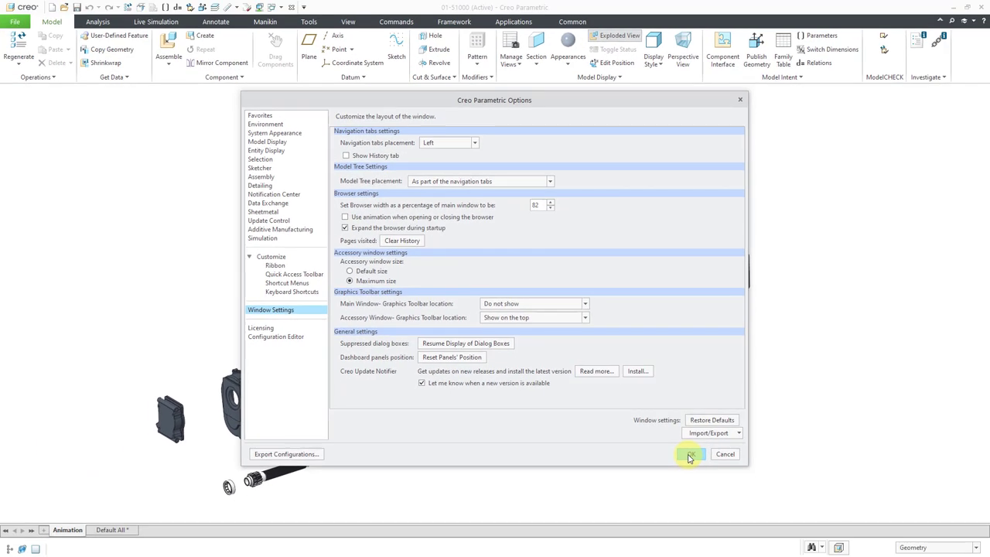
pyautogui.click(758, 520)
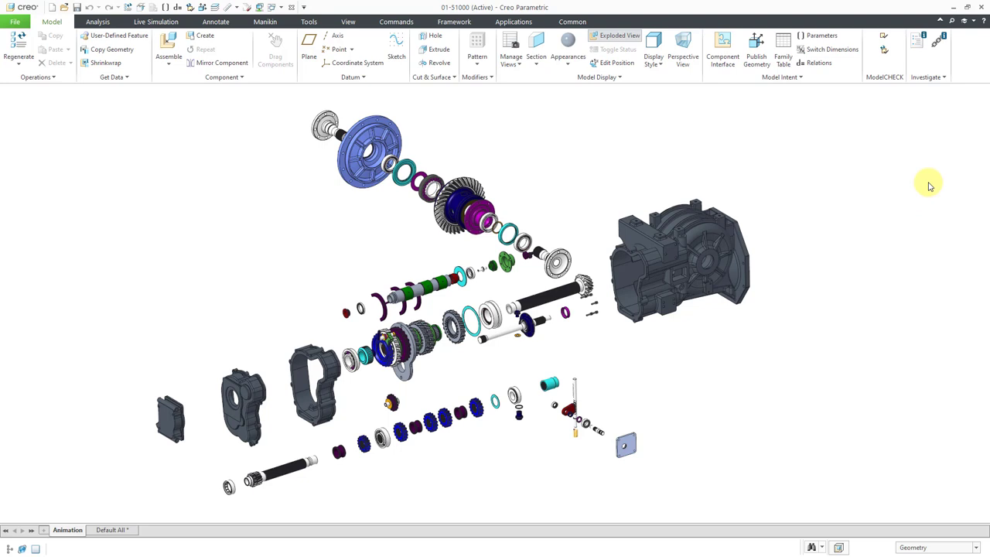
pyautogui.click(975, 24)
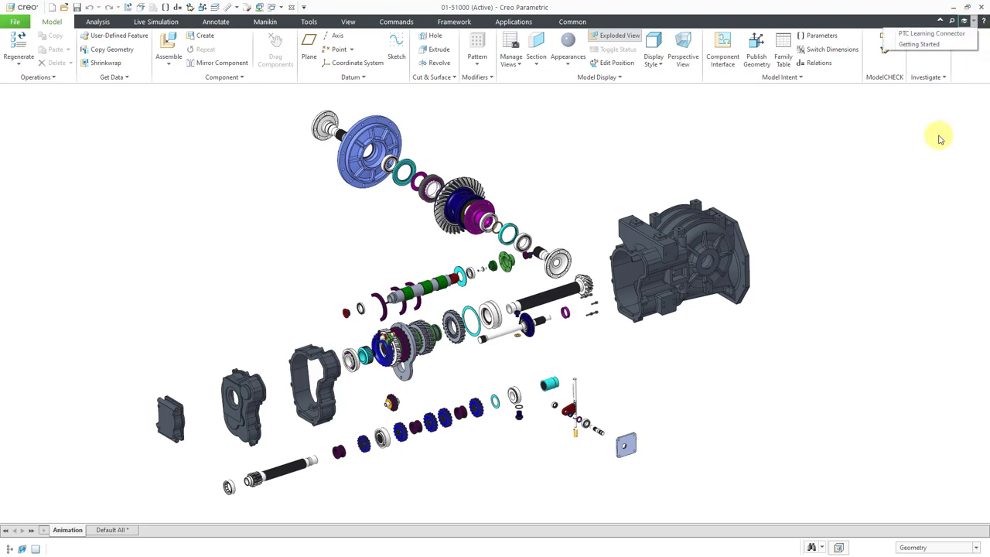
pyautogui.rightClick(961, 73)
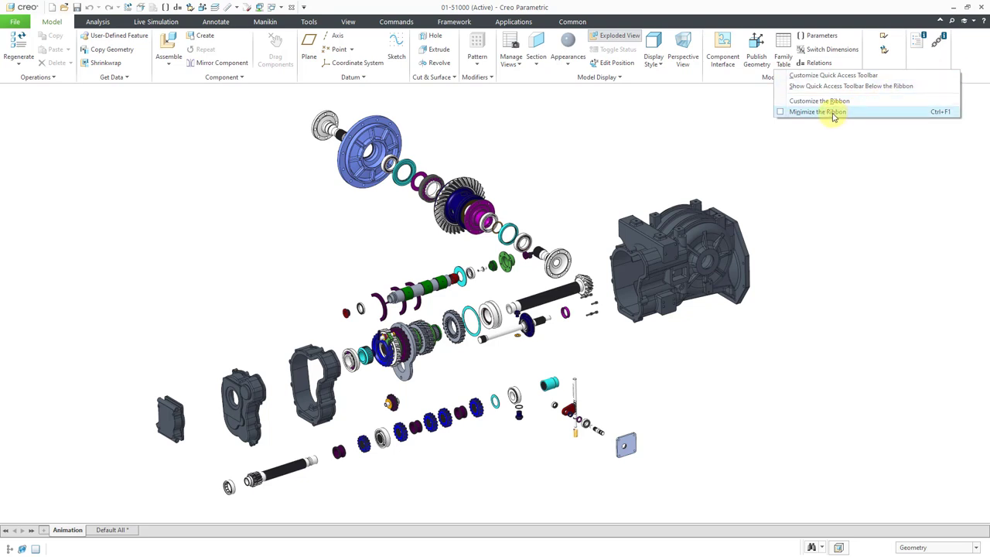
pyautogui.click(817, 113)
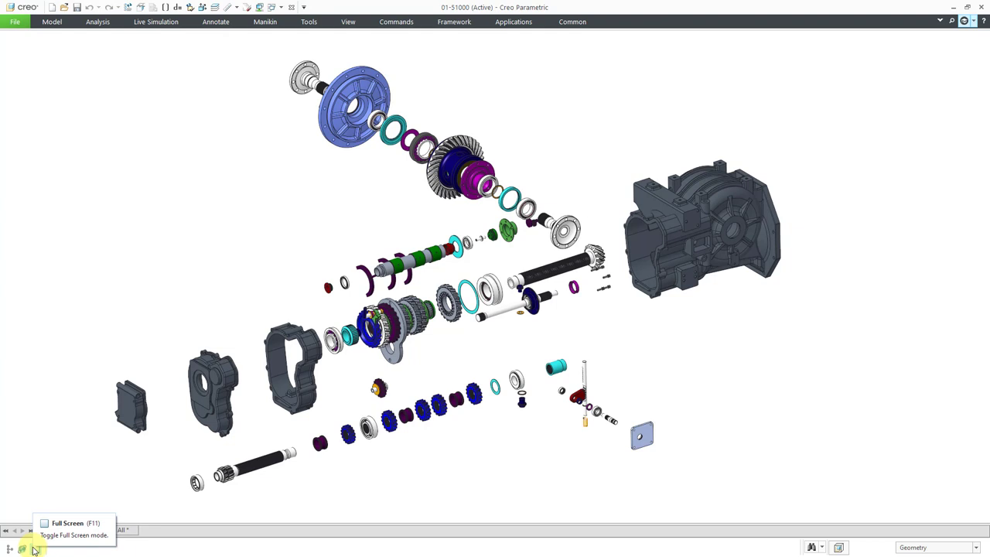
pyautogui.click(34, 549)
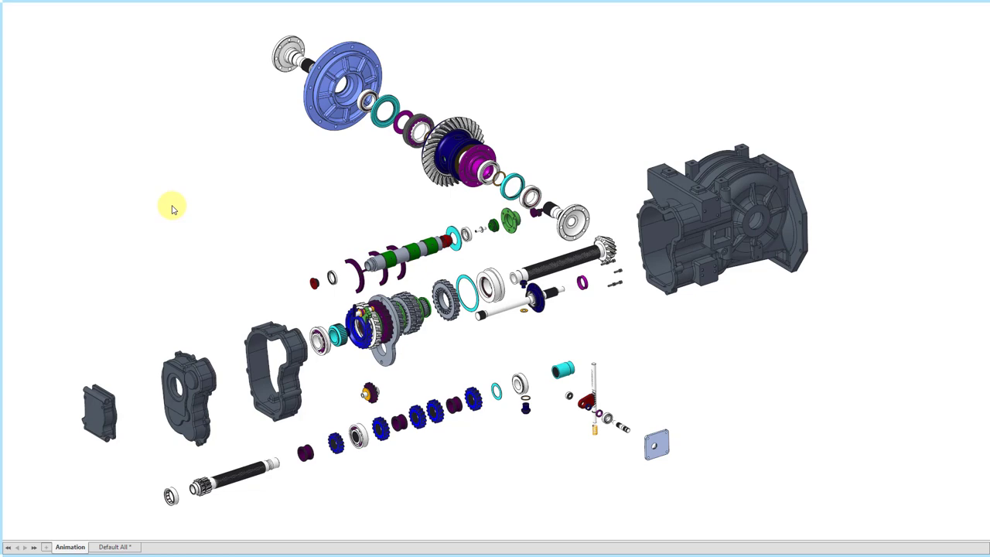
pyautogui.press('Escape')
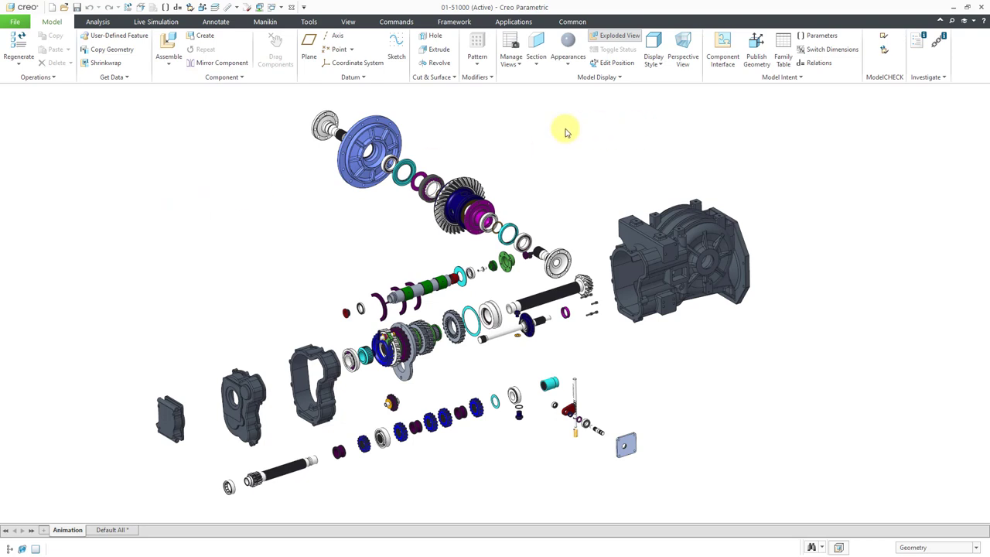
# Explode the gearbox and set maximum seconds between explode states to 4.0, without saving a config file.
pyautogui.click(629, 41)
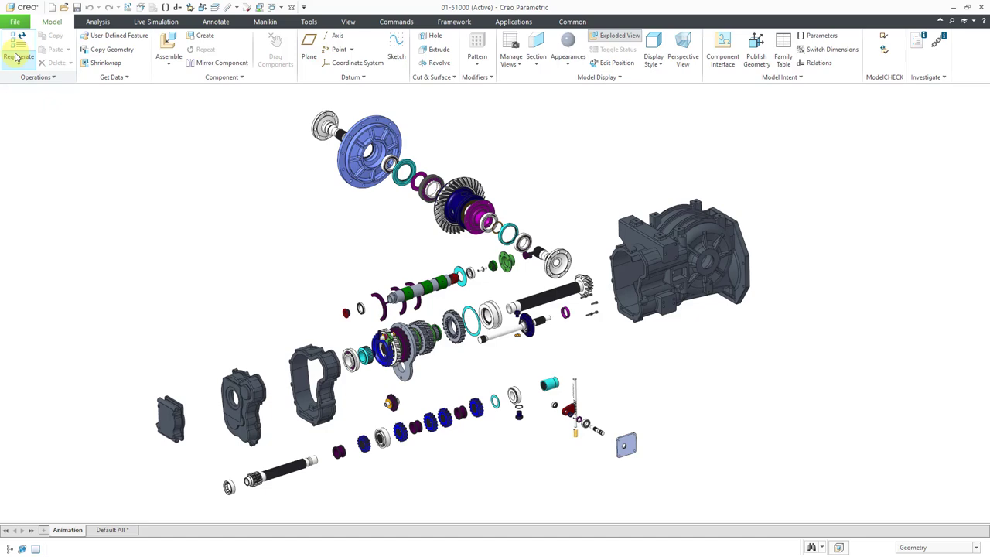
pyautogui.click(16, 26)
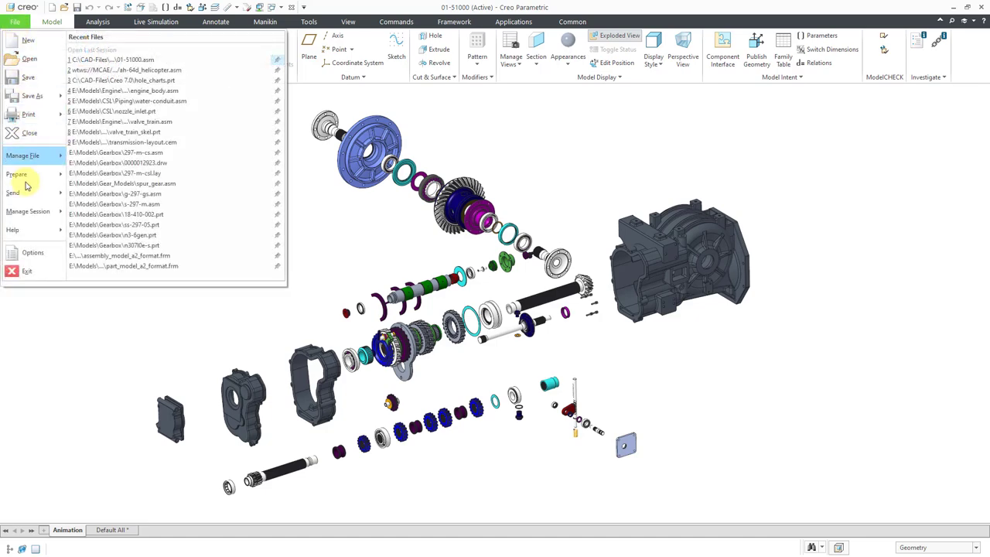
pyautogui.click(28, 258)
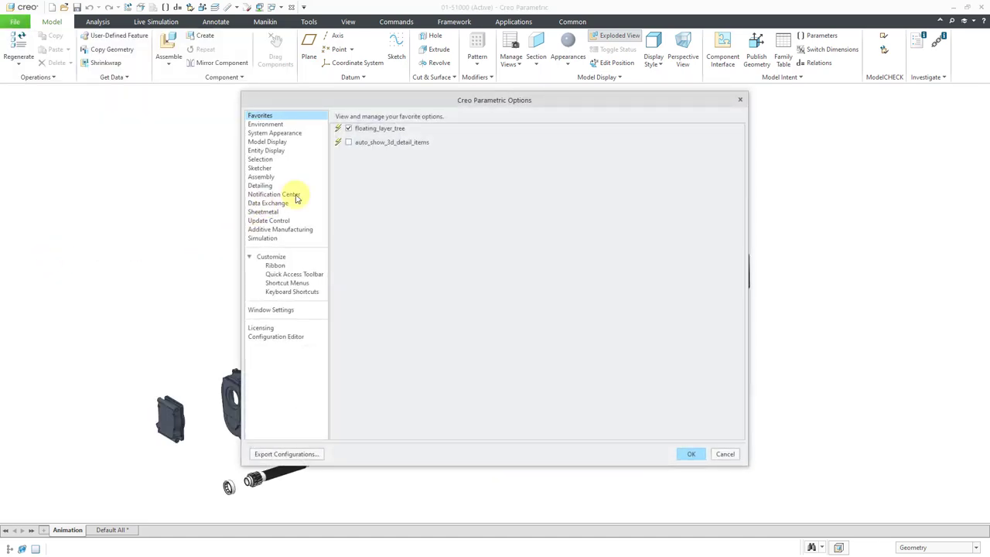
pyautogui.click(271, 150)
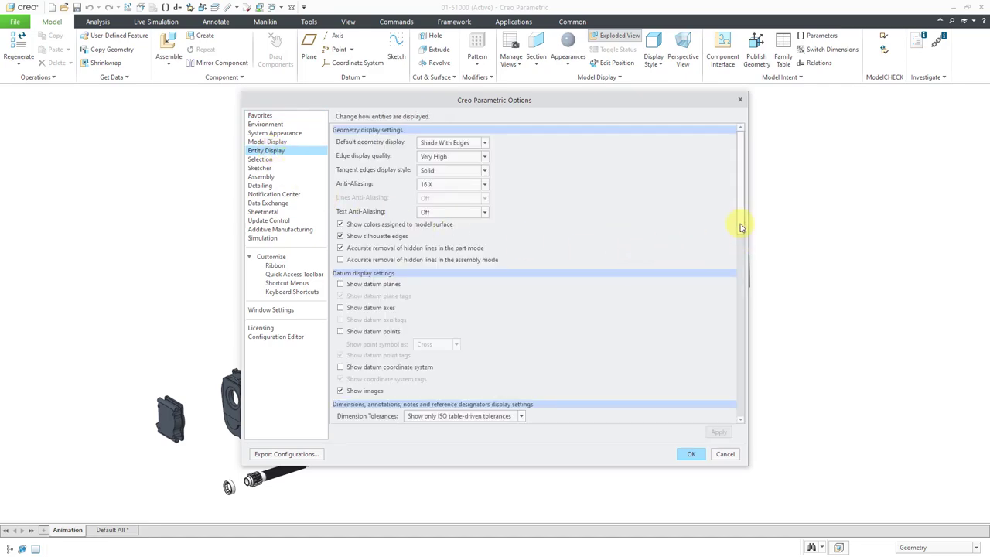
pyautogui.moveTo(740, 223); pyautogui.dragTo(730, 327)
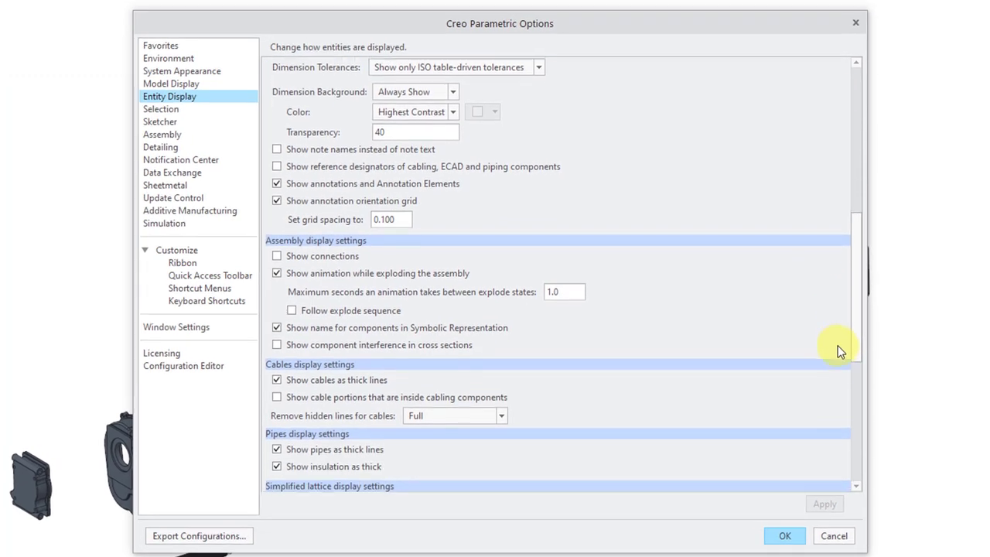
pyautogui.scroll(-2, 841, 352)
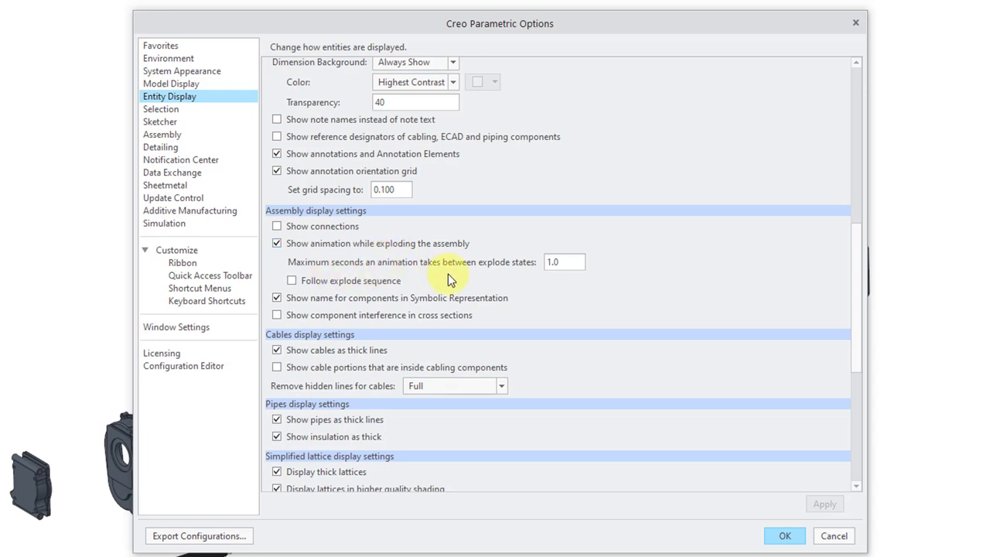
pyautogui.moveTo(583, 262); pyautogui.dragTo(524, 263)
pyautogui.write('4.0')
pyautogui.click(786, 535)
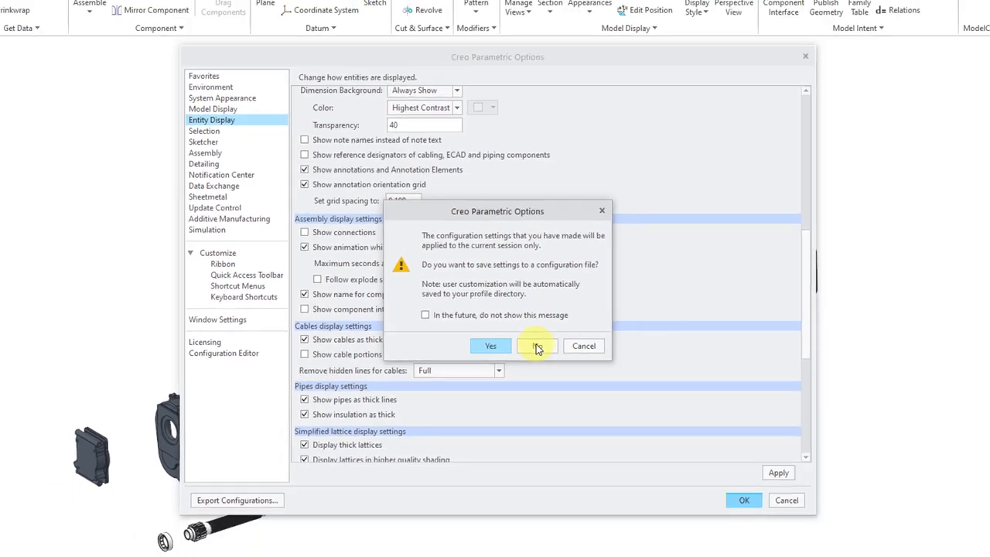
pyautogui.click(545, 358)
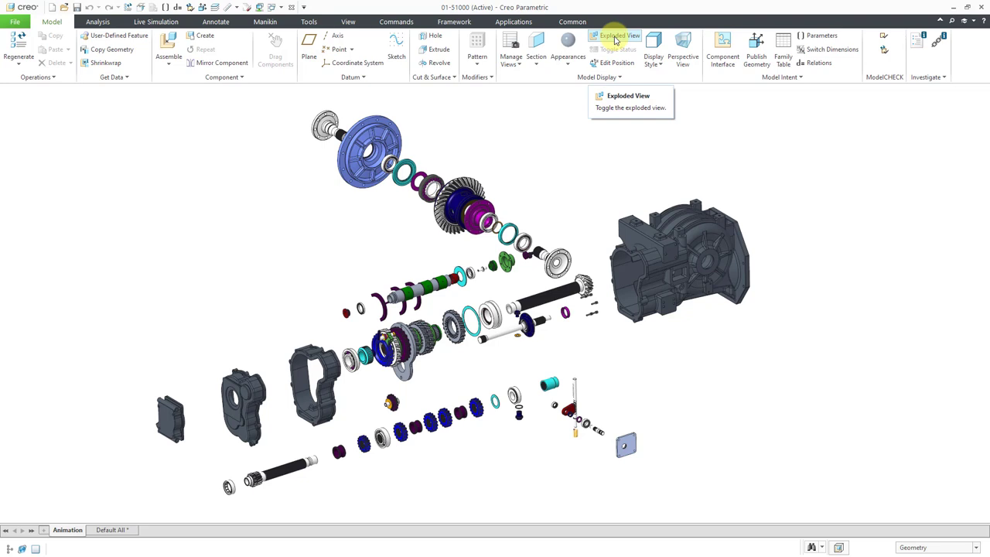
# Toggle the gearbox between assembled and exploded, leaving it exploded.
pyautogui.click(617, 36)
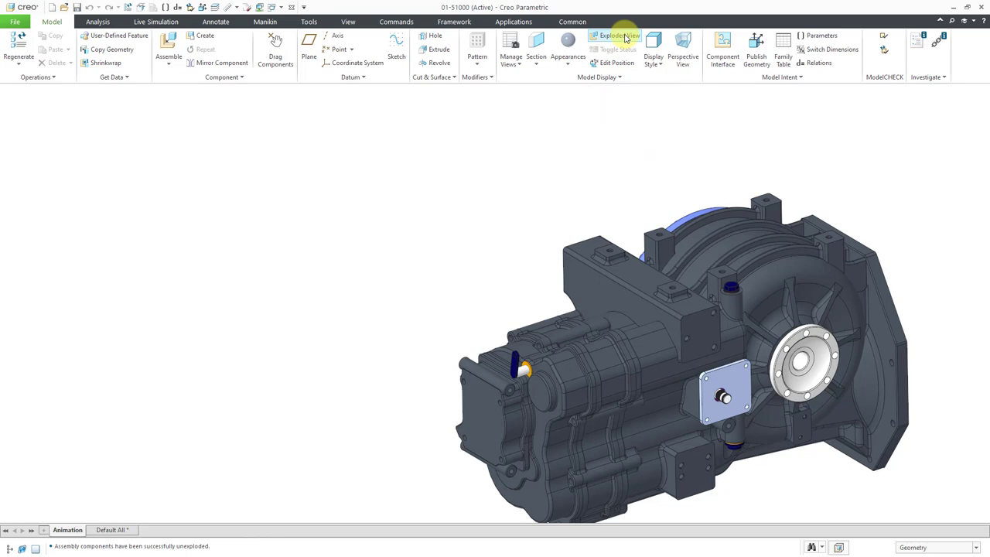
pyautogui.click(625, 37)
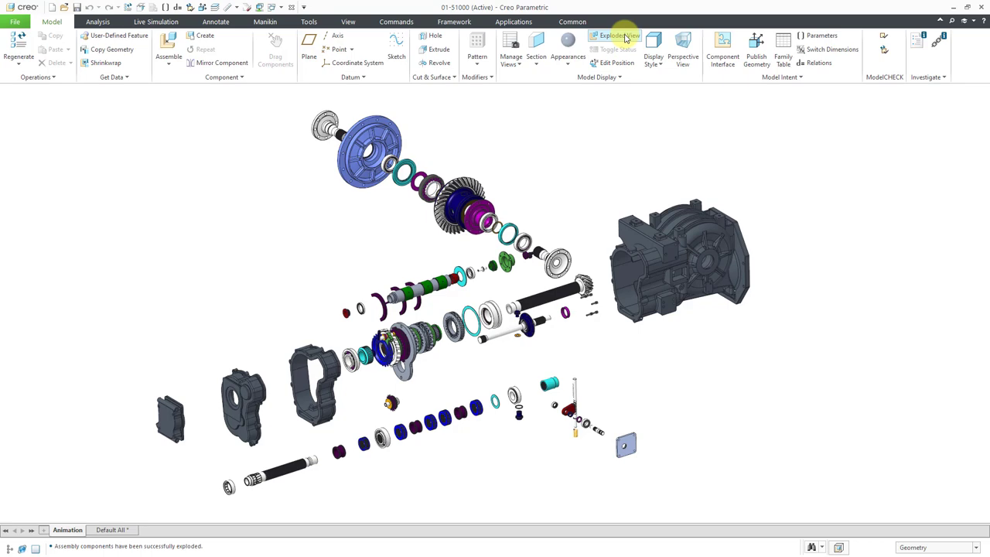
pyautogui.click(625, 37)
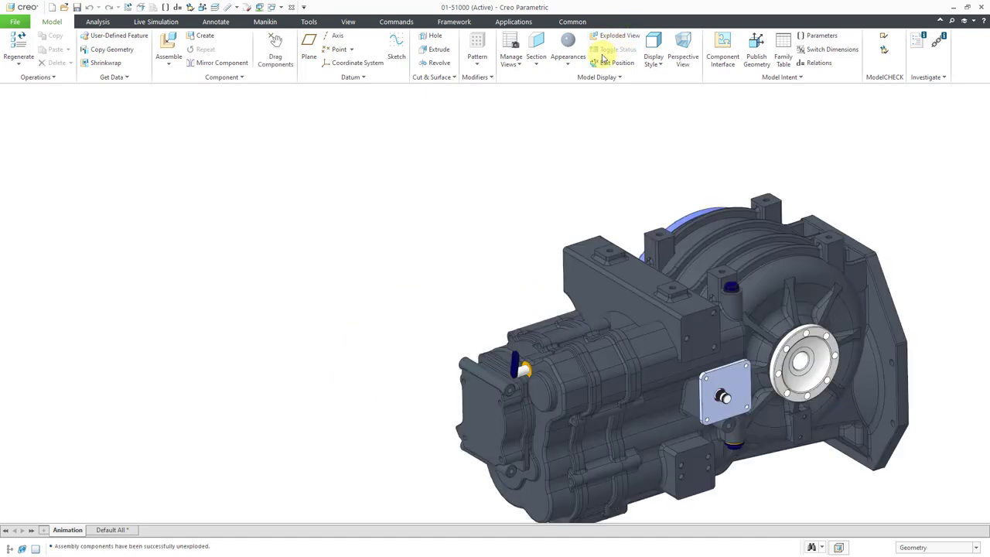
pyautogui.click(69, 531)
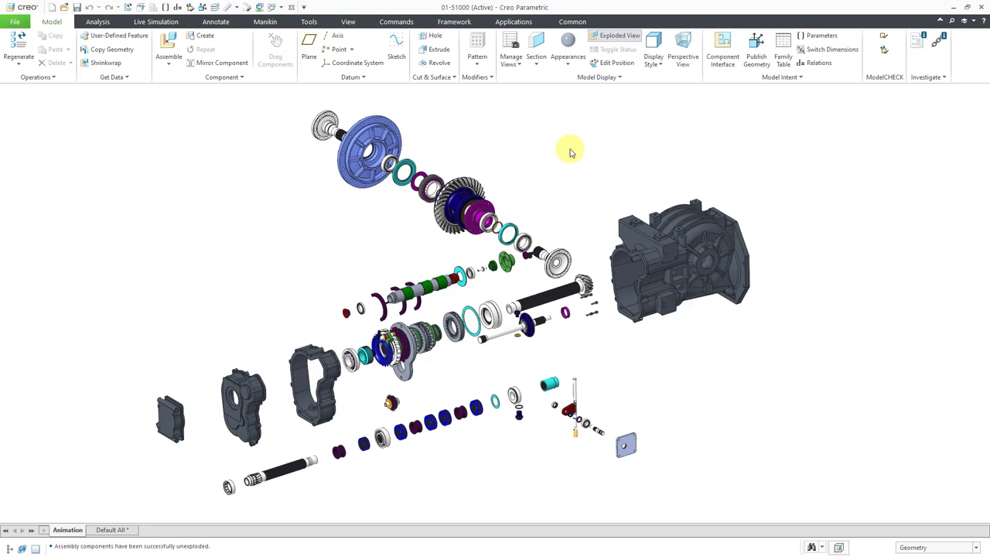
# Start the Animation application from the Applications tab.
pyautogui.click(512, 23)
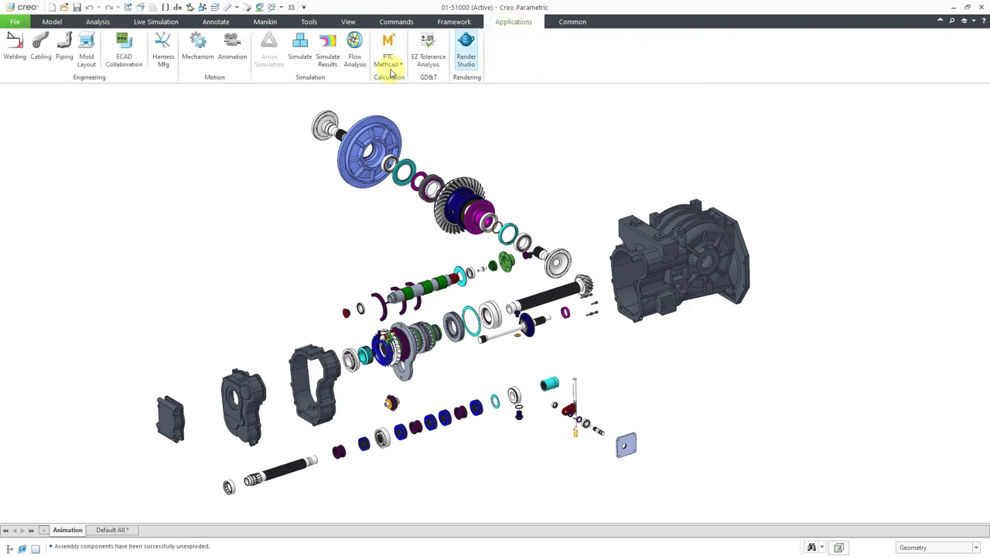
pyautogui.click(233, 58)
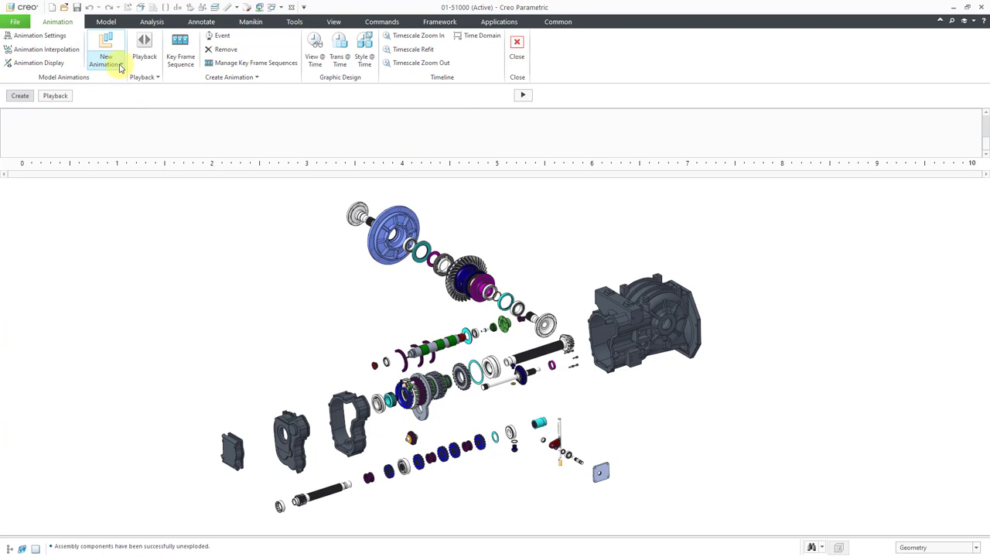
# Show the Model Tree and Animation Tree, and view the New Animation options.
pyautogui.click(11, 548)
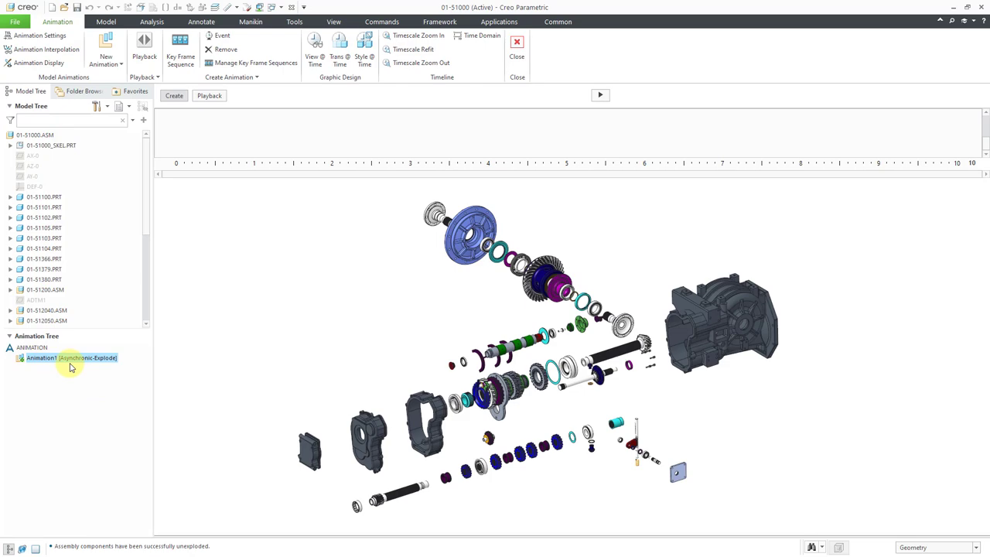
pyautogui.click(121, 65)
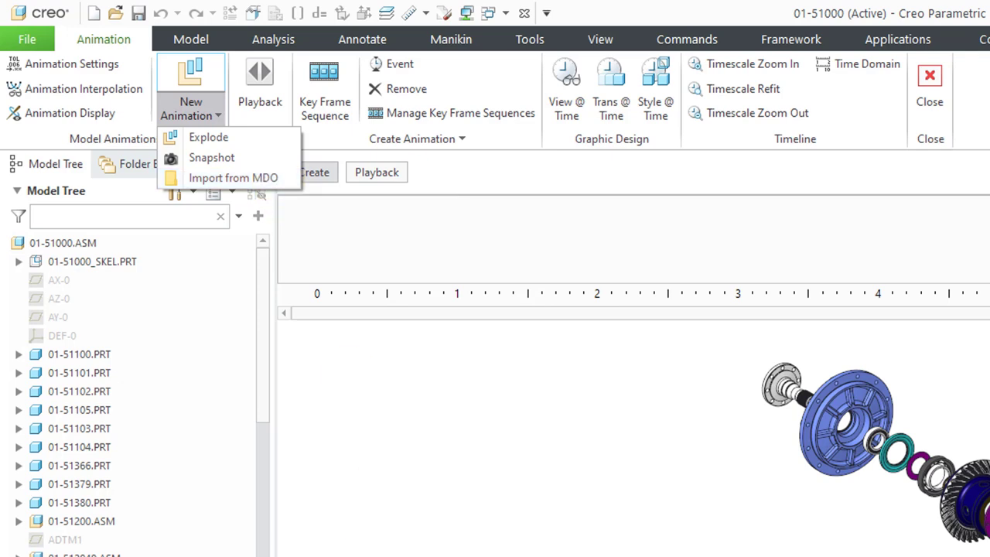
pyautogui.click(387, 508)
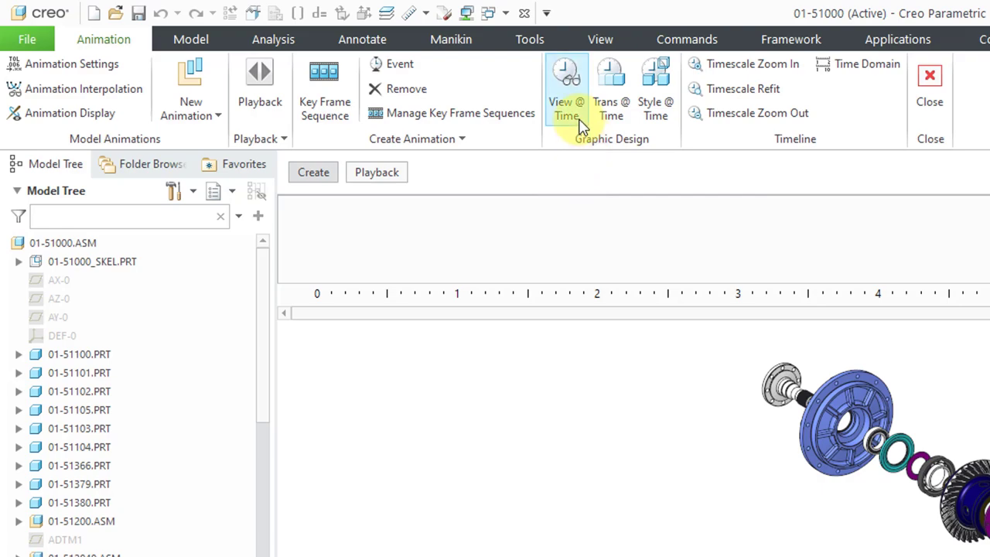
pyautogui.click(611, 108)
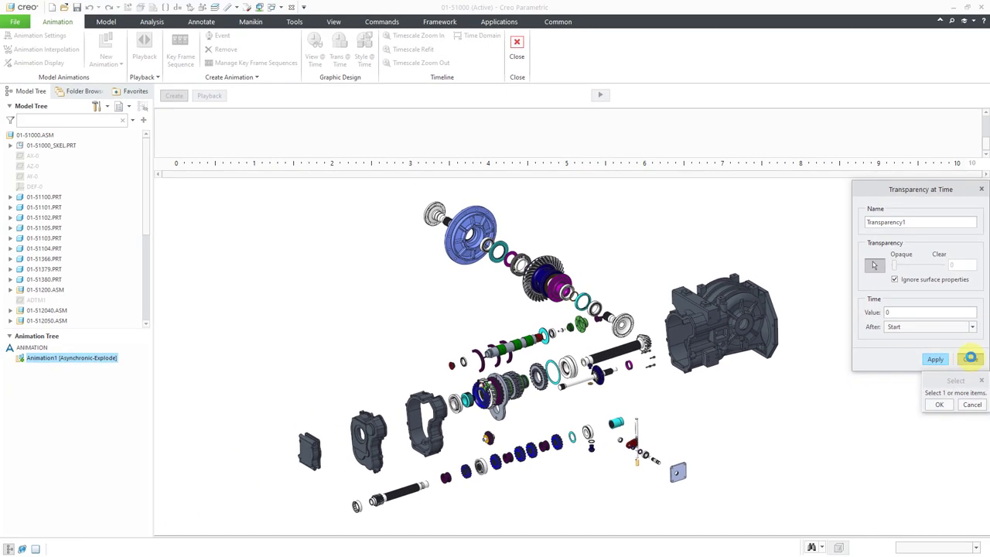
pyautogui.click(930, 434)
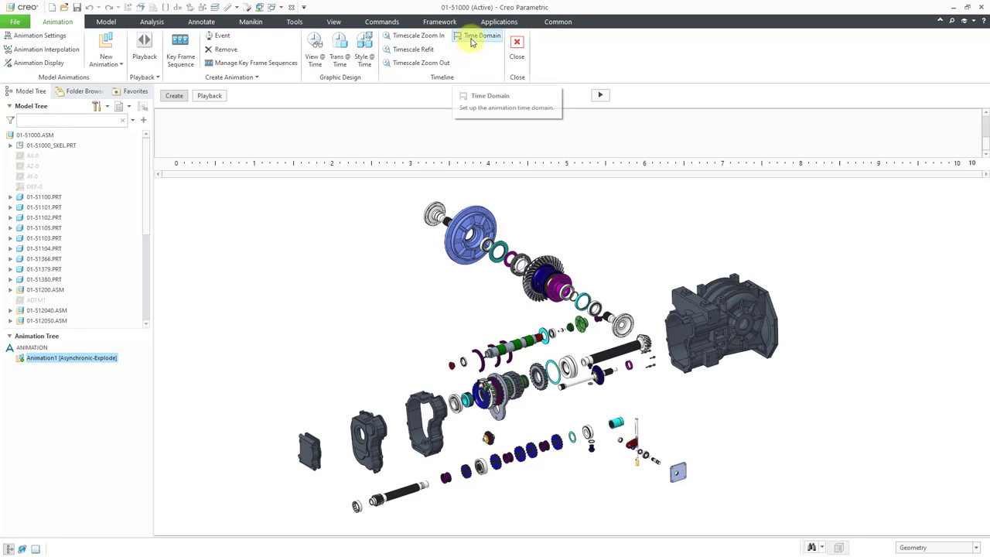
# Set Animation1's time domain to an 8-second end time with a rate of 25.
pyautogui.click(473, 43)
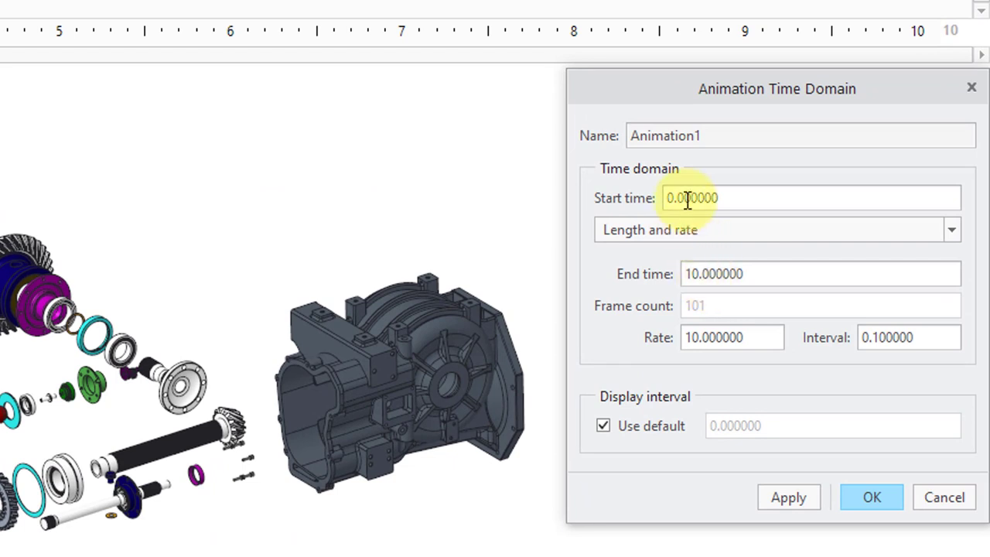
pyautogui.doubleClick(701, 273)
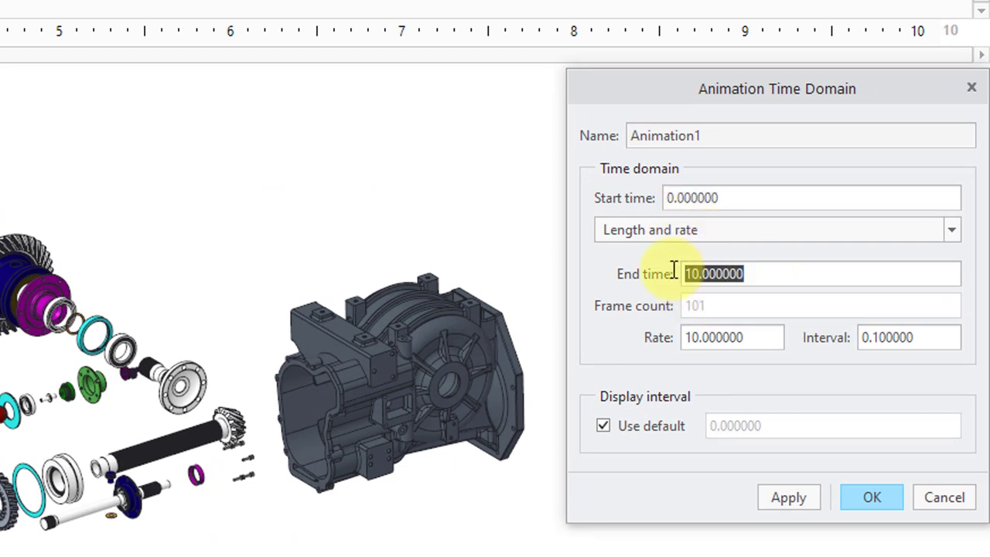
pyautogui.write('8')
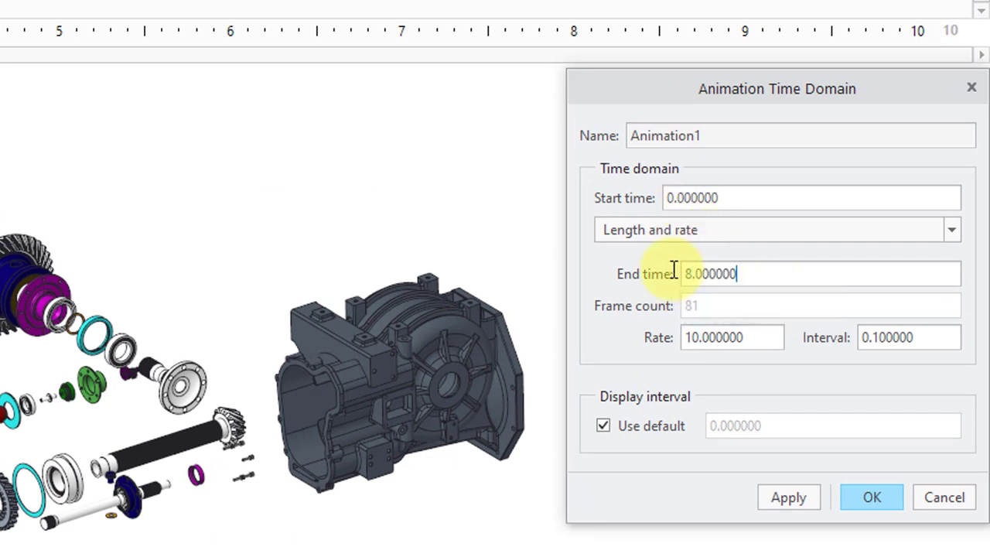
pyautogui.doubleClick(759, 335)
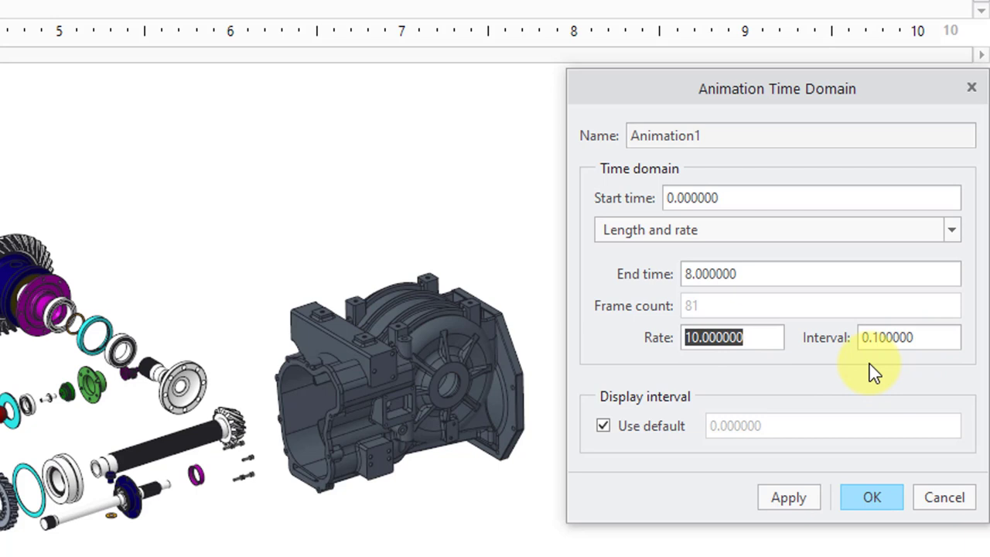
pyautogui.write('25')
pyautogui.press('Return')
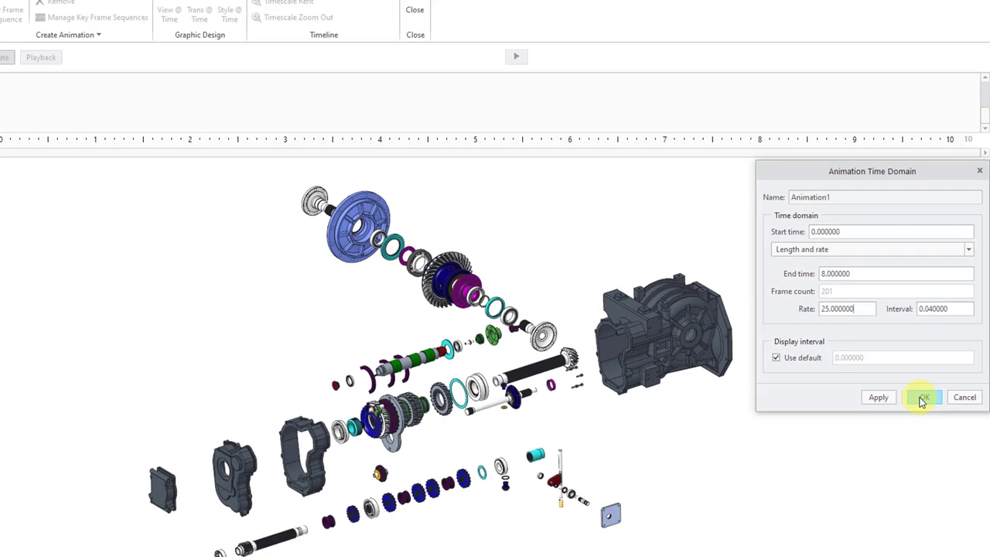
pyautogui.click(922, 398)
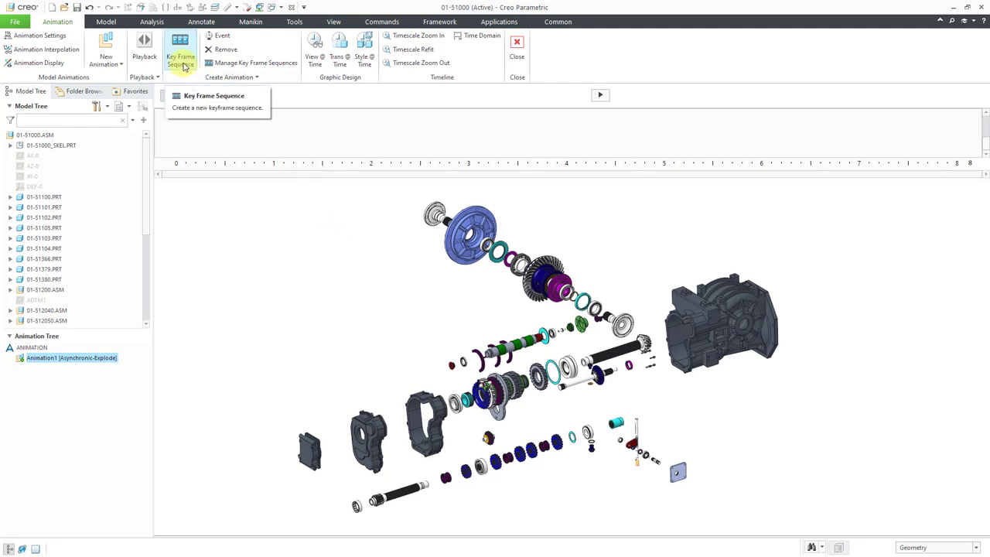
# Create a key frame sequence named Explode_Animation, keeping Unexploded as the key frame state.
pyautogui.click(186, 54)
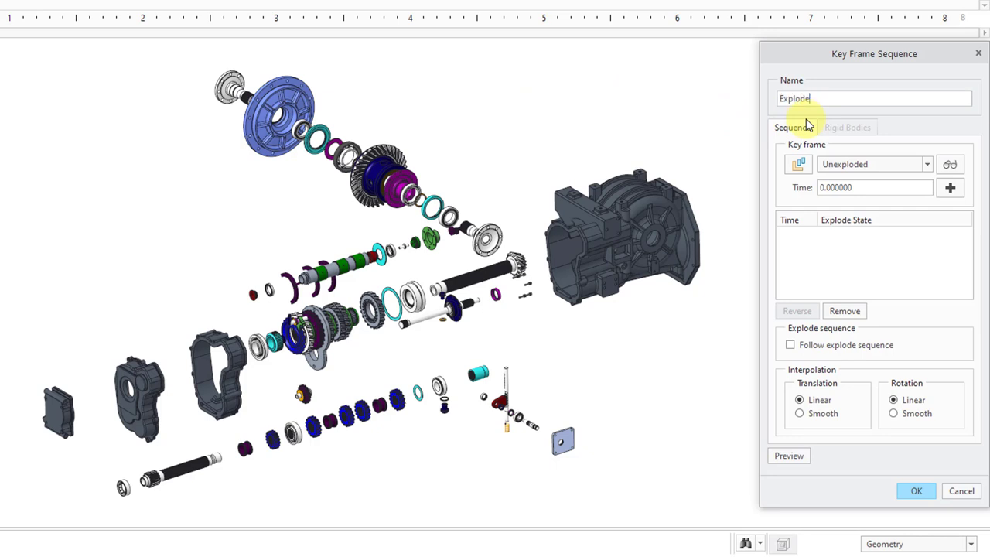
pyautogui.write('mation')
pyautogui.click(928, 165)
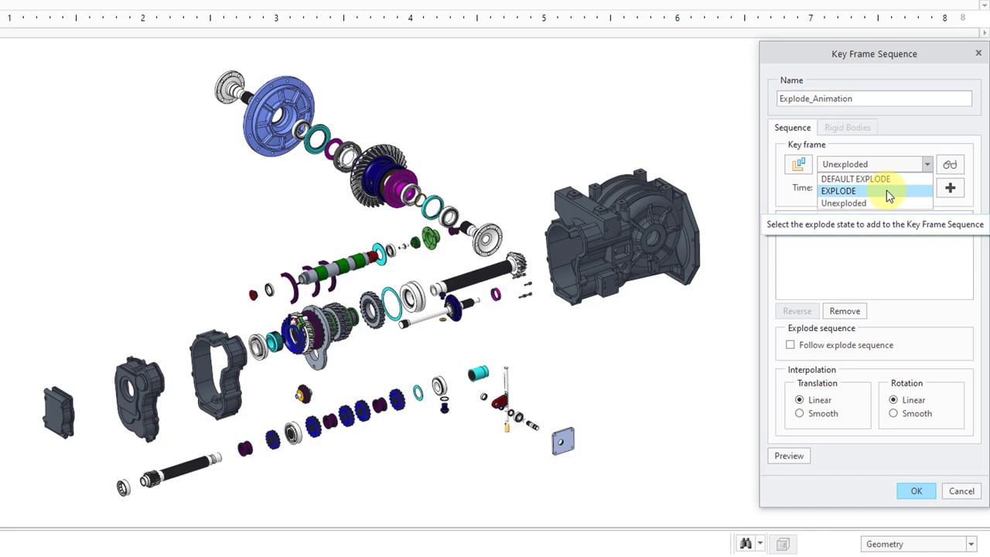
pyautogui.click(907, 151)
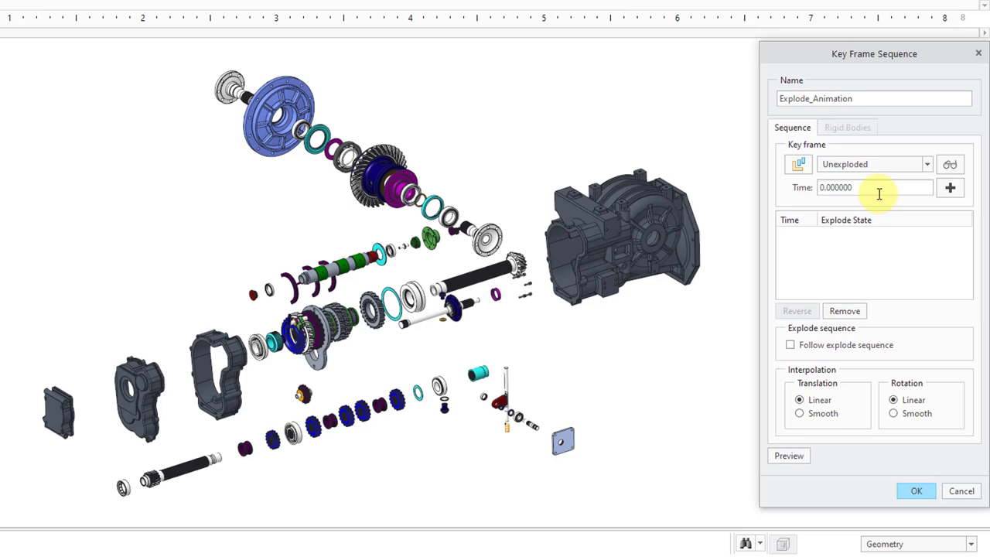
# Add an Unexploded key frame at time 0.
pyautogui.click(950, 189)
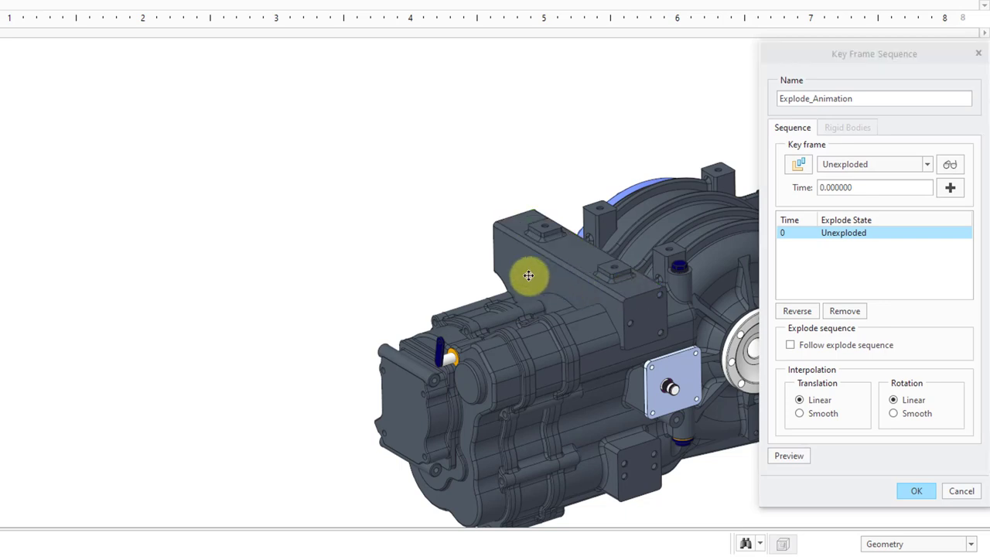
pyautogui.moveTo(528, 273); pyautogui.dragTo(410, 240, button='middle')
pyautogui.click(807, 241)
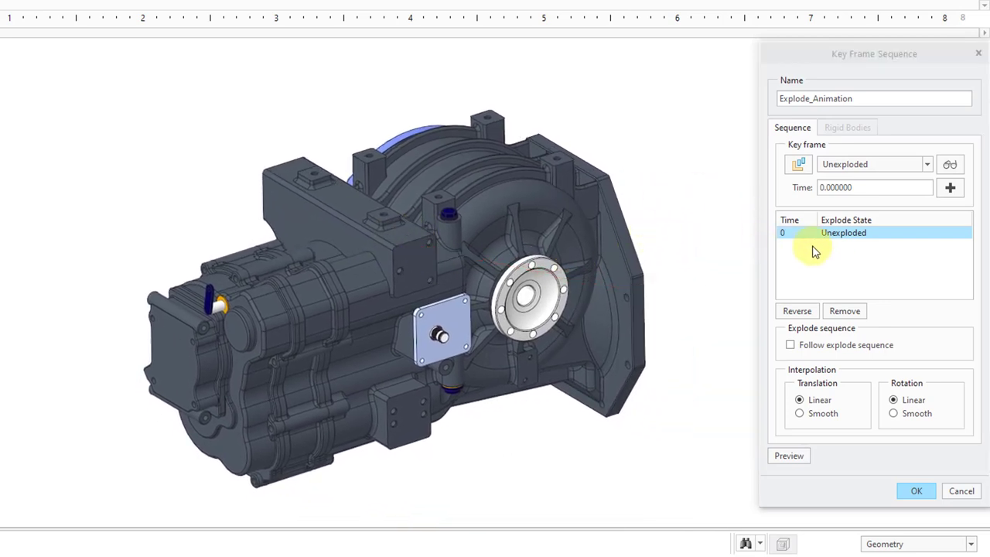
pyautogui.click(844, 241)
# Add an EXPLODE key frame at 3 seconds.
pyautogui.click(928, 165)
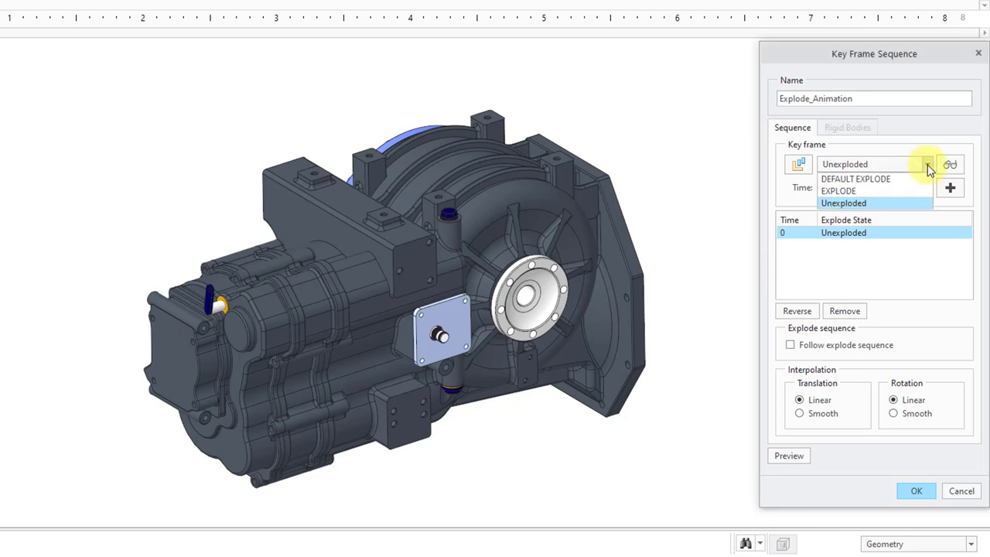
pyautogui.click(882, 190)
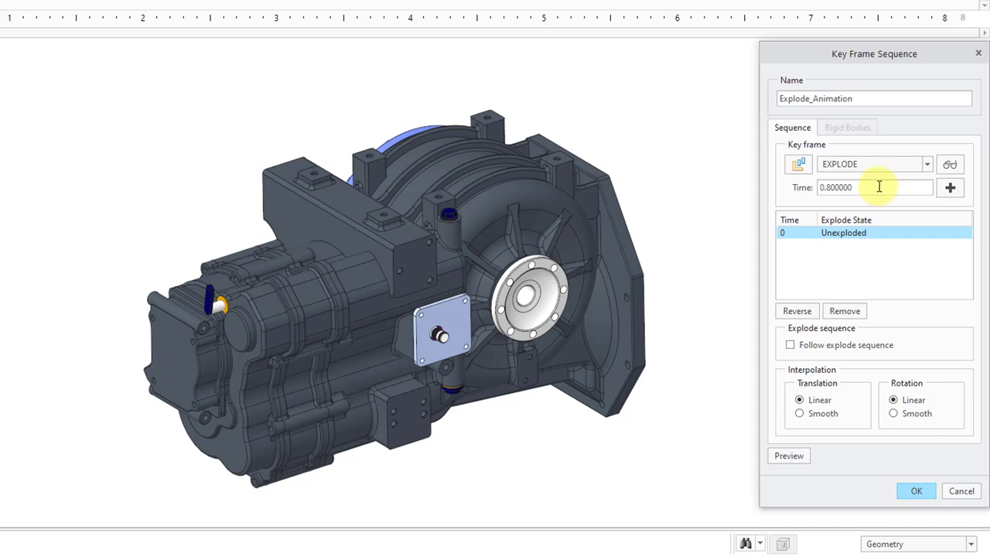
pyautogui.doubleClick(880, 186)
pyautogui.write('3')
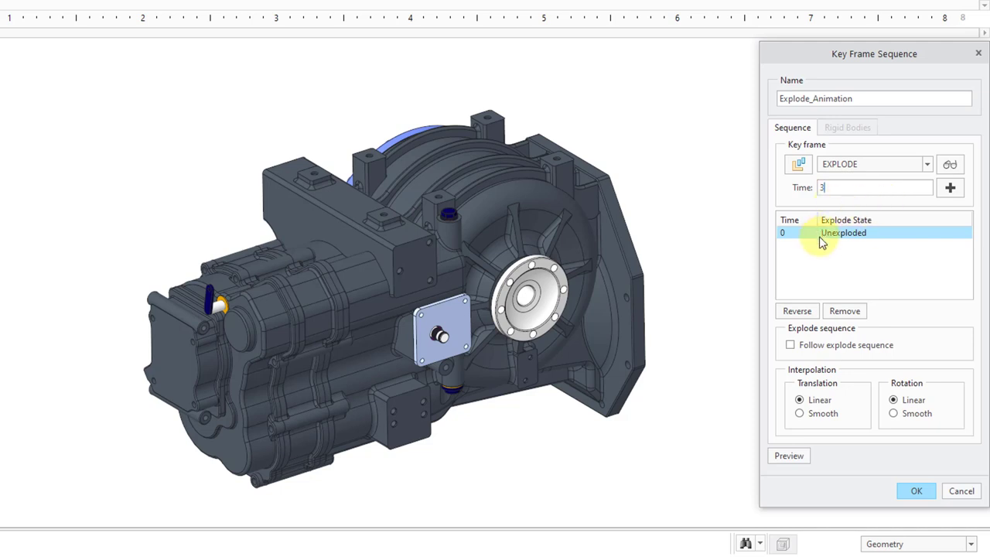
pyautogui.click(950, 188)
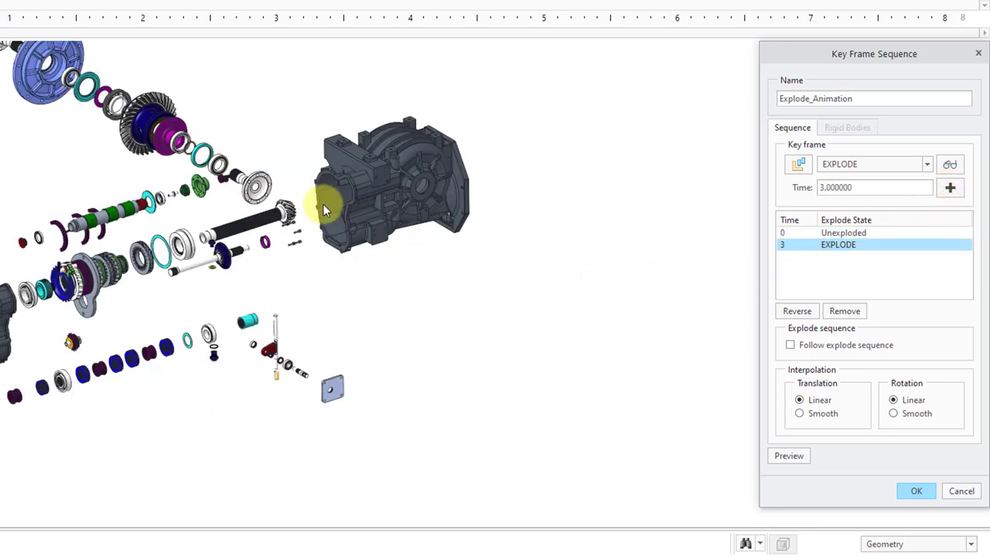
pyautogui.moveTo(455, 260)
pyautogui.mouseDown()
pyautogui.moveTo(519, 279)
pyautogui.moveTo(543, 247)
pyautogui.mouseUp()
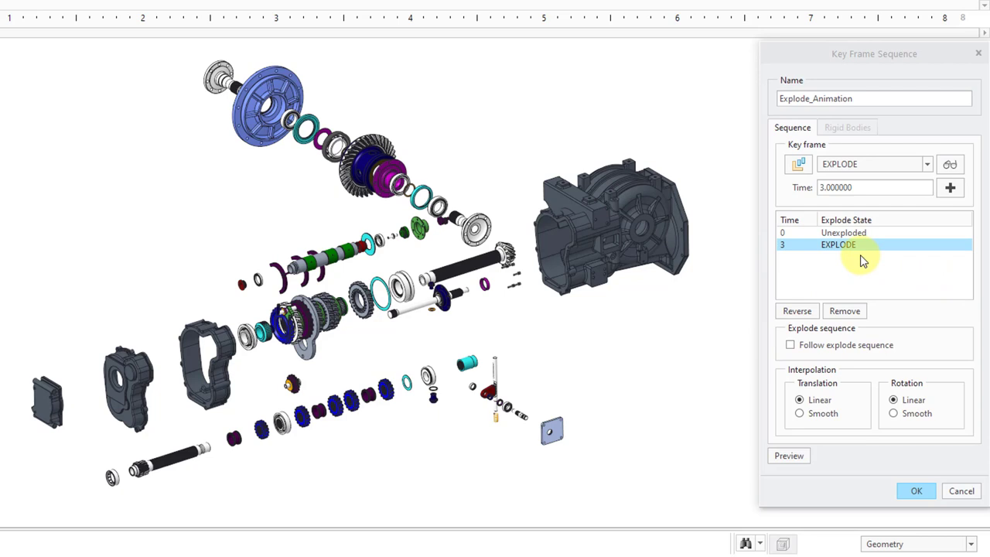
# Add an Unexploded key frame at 6 seconds and confirm the Explode_Animation sequence.
pyautogui.click(928, 165)
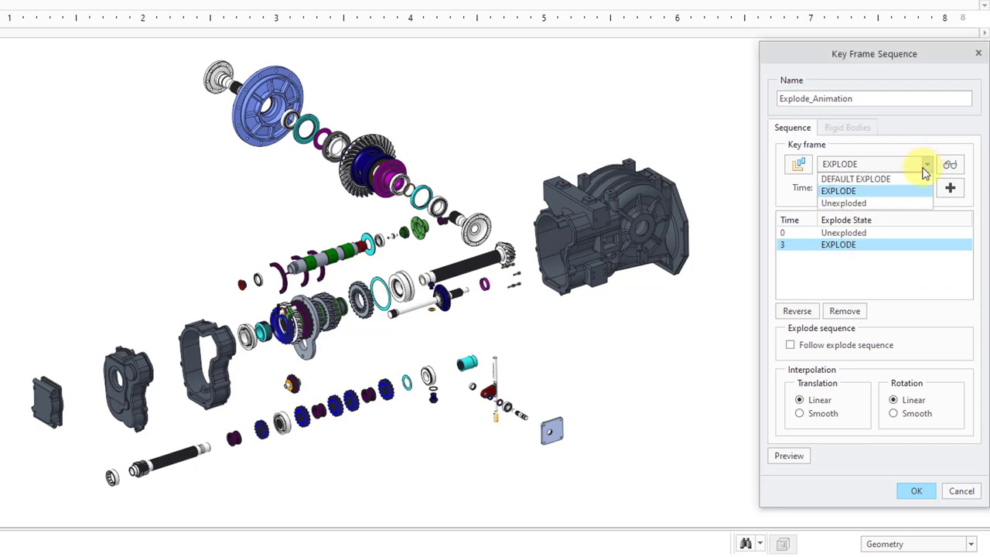
pyautogui.click(887, 204)
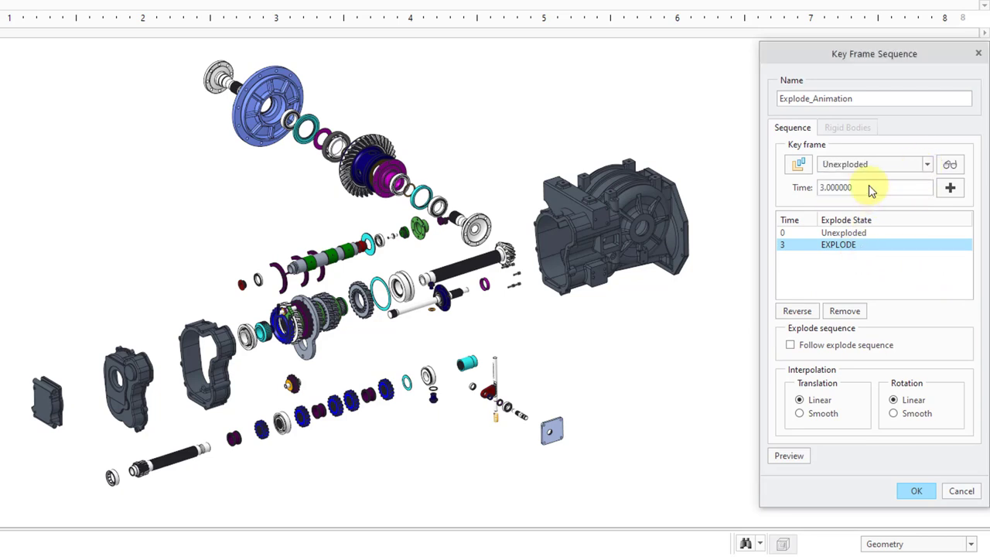
pyautogui.doubleClick(870, 186)
pyautogui.write('6')
pyautogui.click(949, 189)
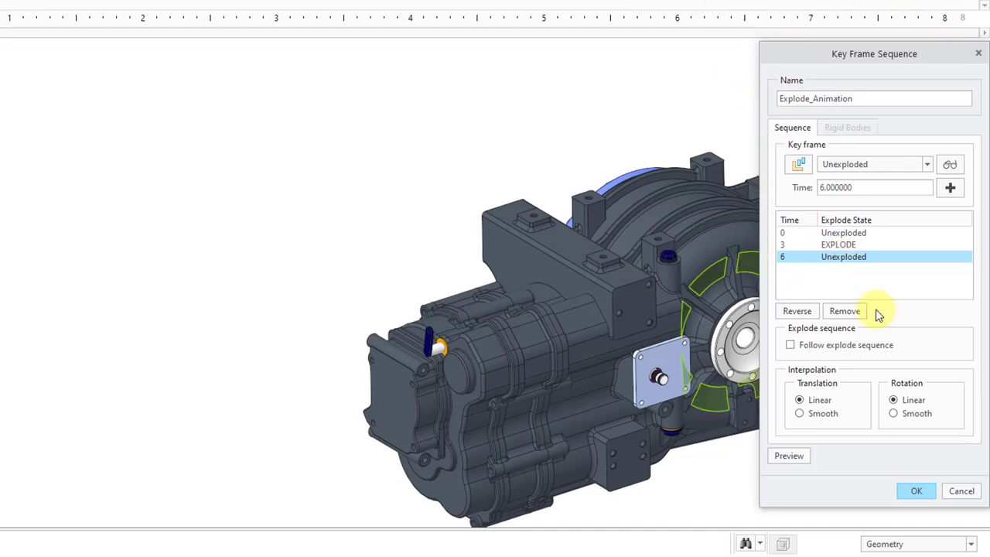
pyautogui.click(844, 246)
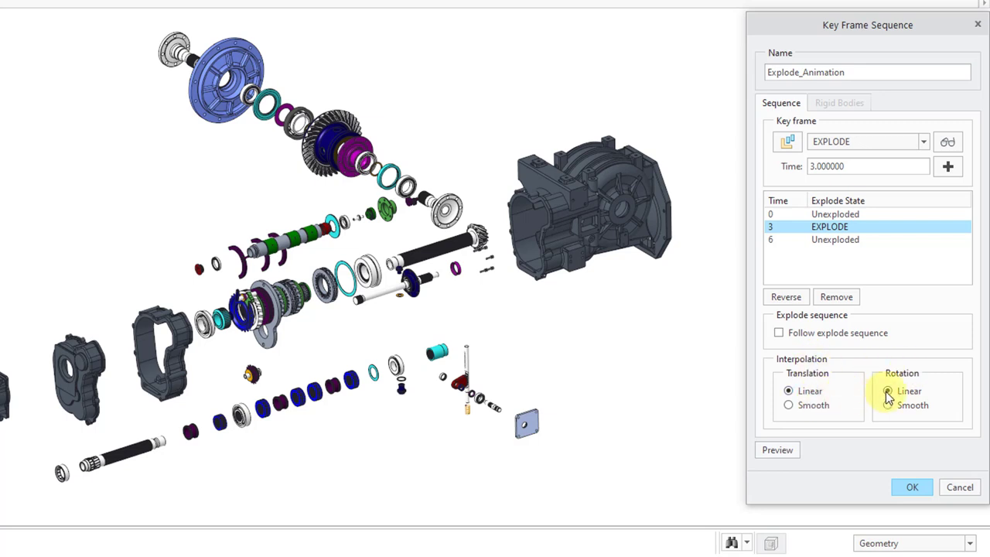
pyautogui.click(909, 492)
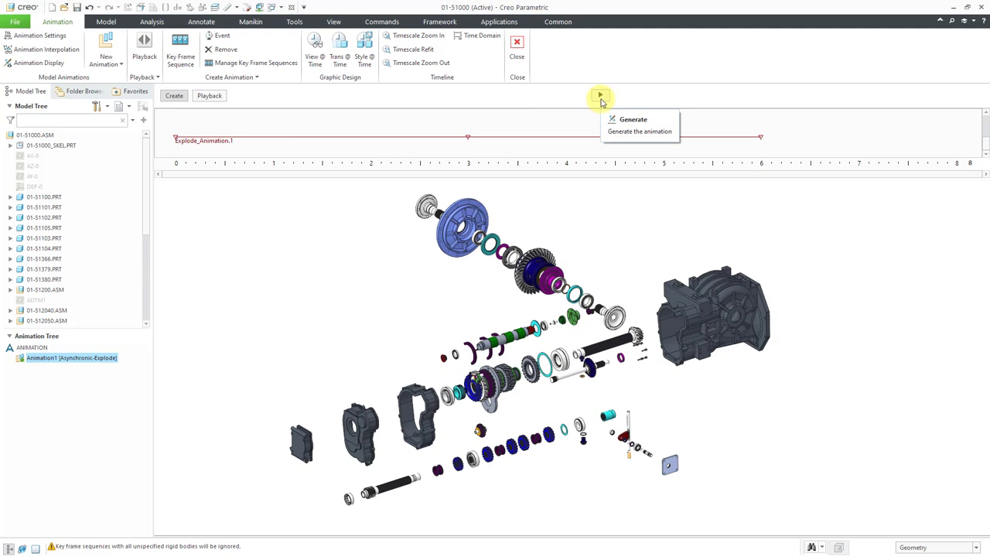
# Generate the explode animation so Explode_Animation.1 shows key frames at 0, 3 and 6 seconds.
pyautogui.click(600, 97)
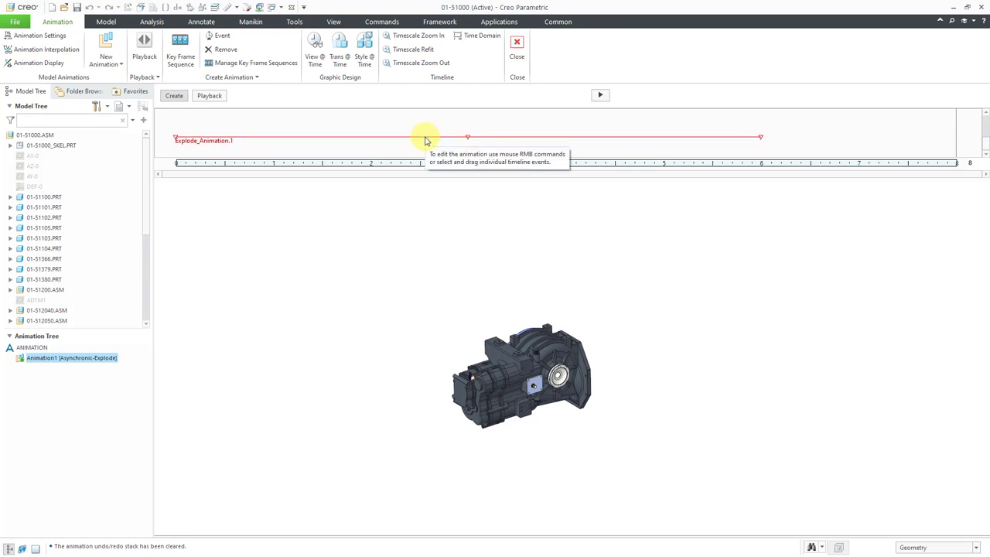
# Open the explode key frame sequence for editing and add an EXPLODE key frame at 4 seconds.
pyautogui.rightClick(425, 141)
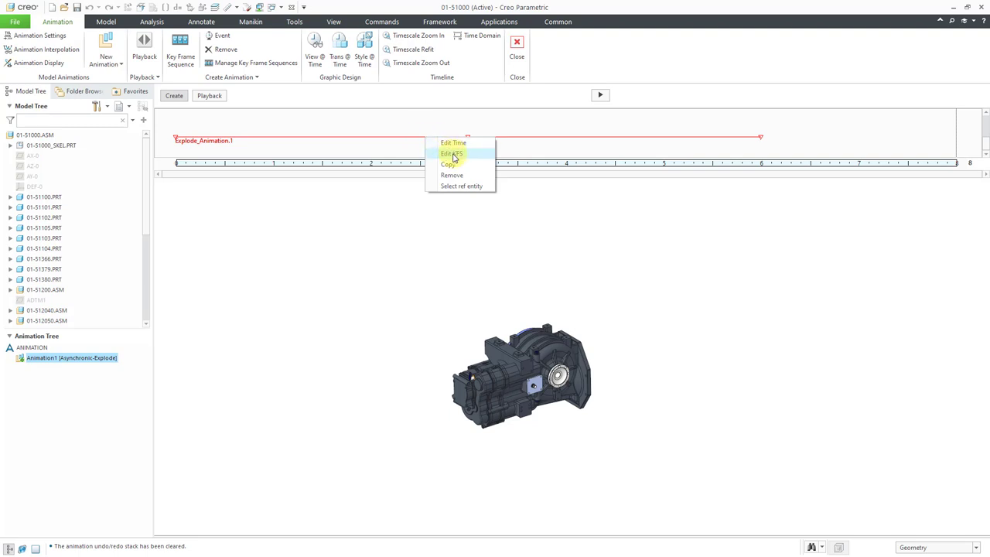
pyautogui.click(453, 154)
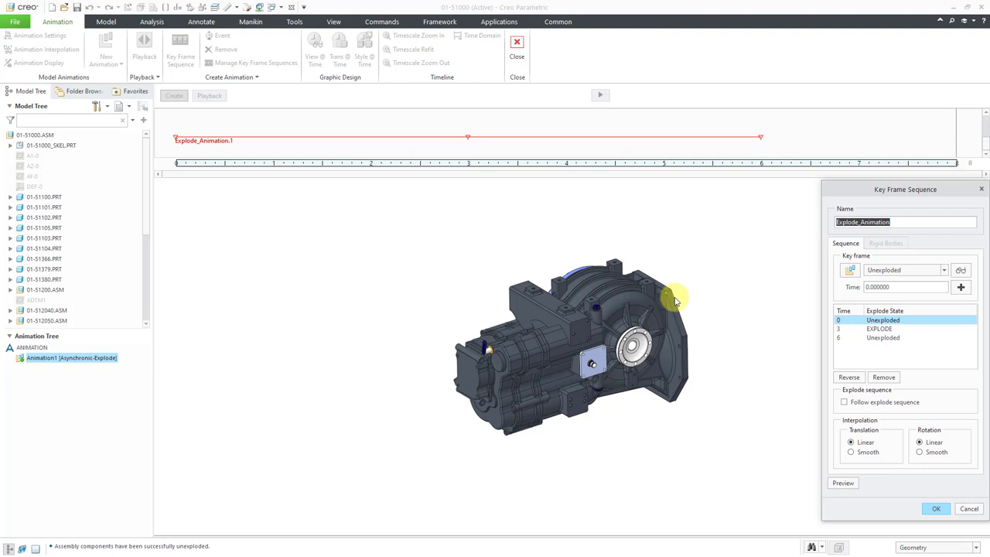
pyautogui.click(882, 330)
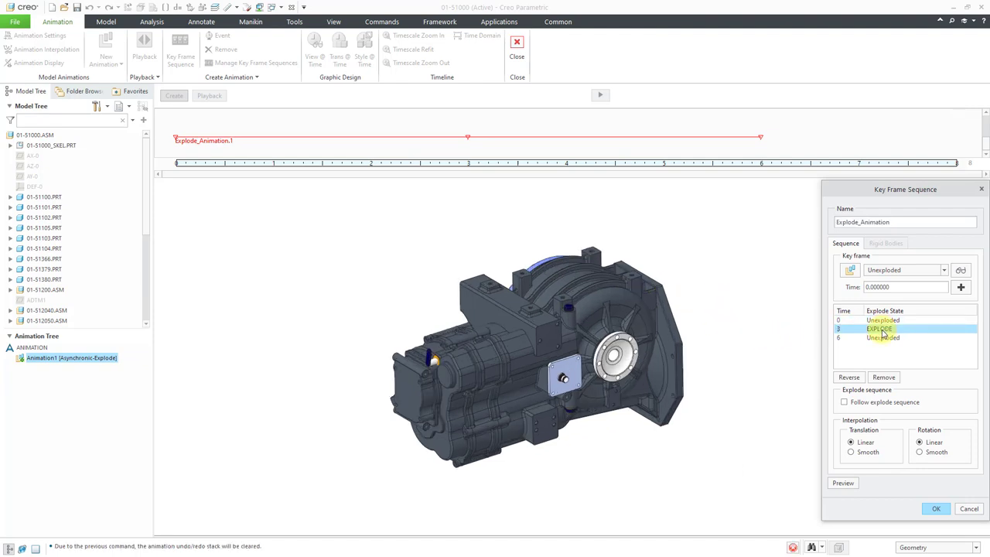
pyautogui.doubleClick(900, 286)
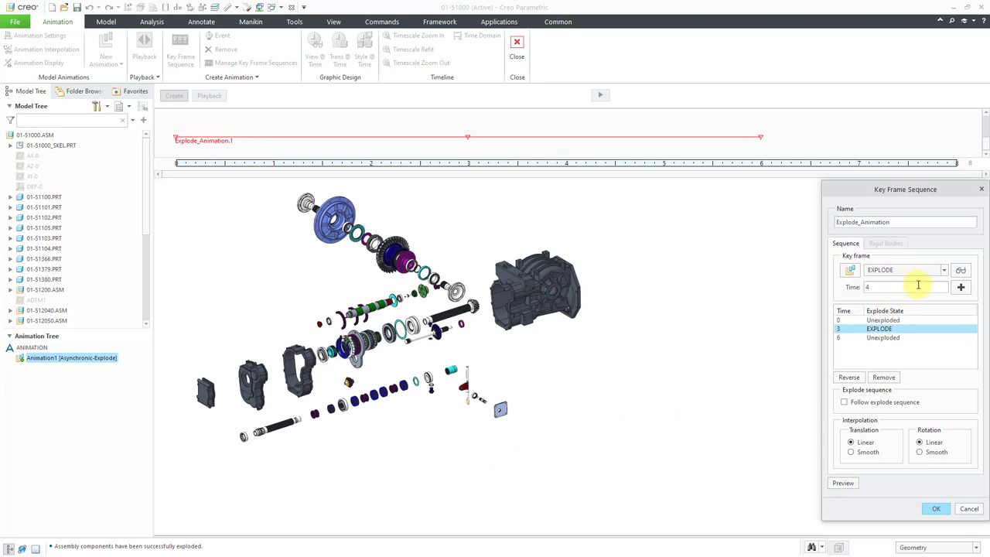
pyautogui.click(961, 288)
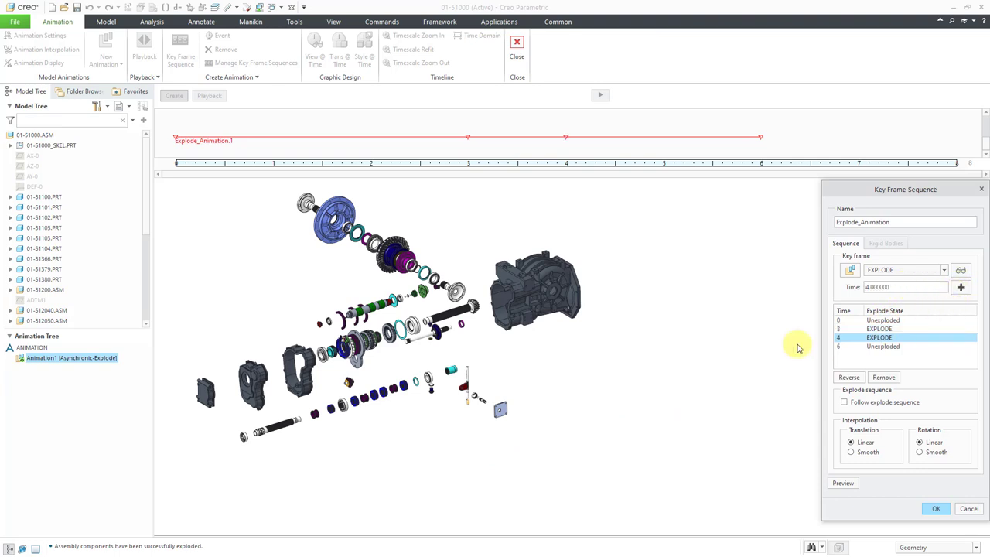
# Add an Unexploded key frame at 1 second and remove the EXPLODE key frame at 3 seconds.
pyautogui.click(880, 320)
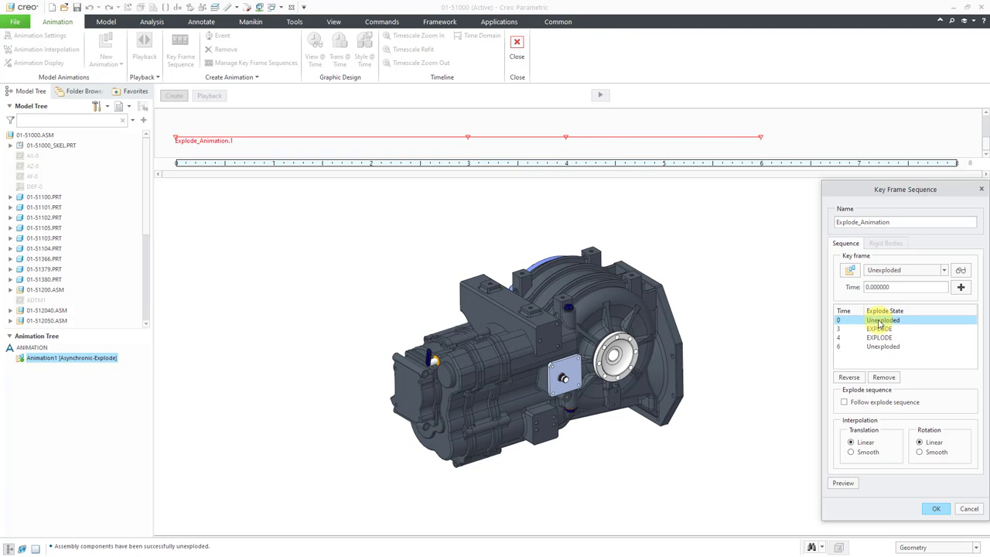
pyautogui.click(901, 285)
pyautogui.write('1')
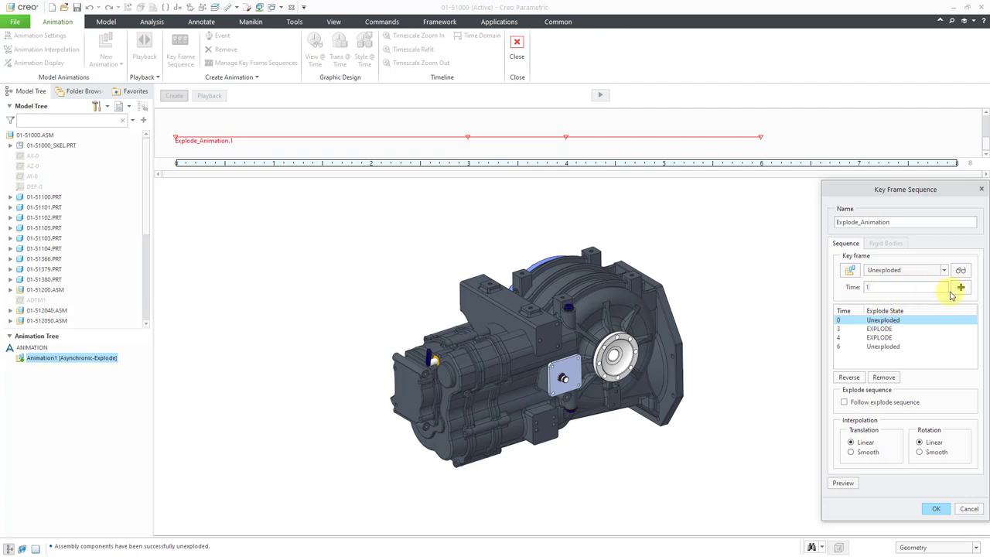
pyautogui.click(961, 287)
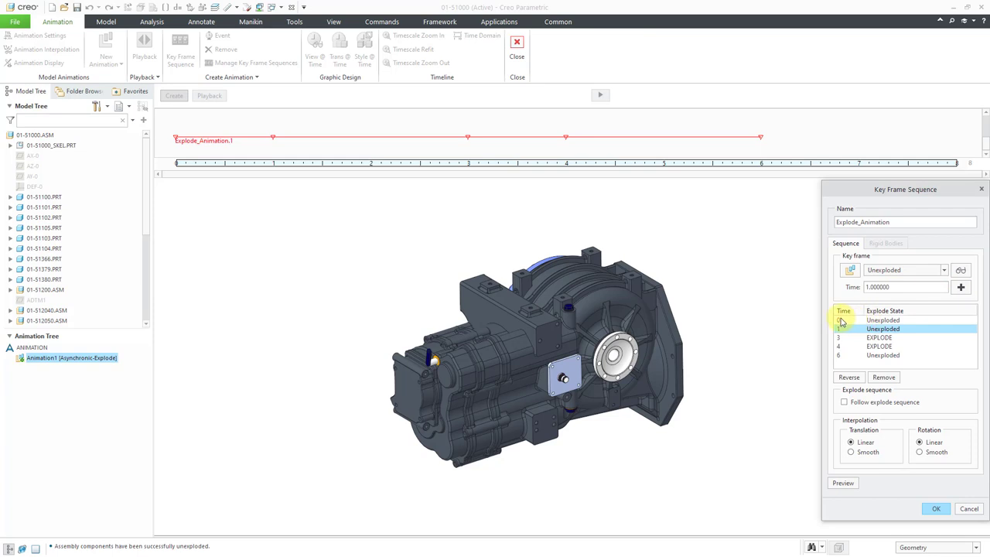
pyautogui.click(882, 338)
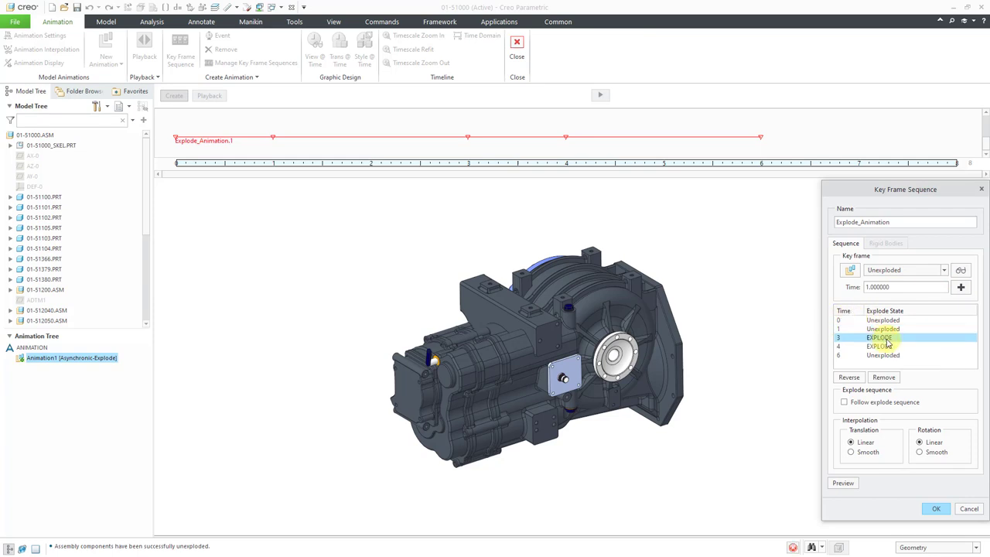
pyautogui.click(889, 378)
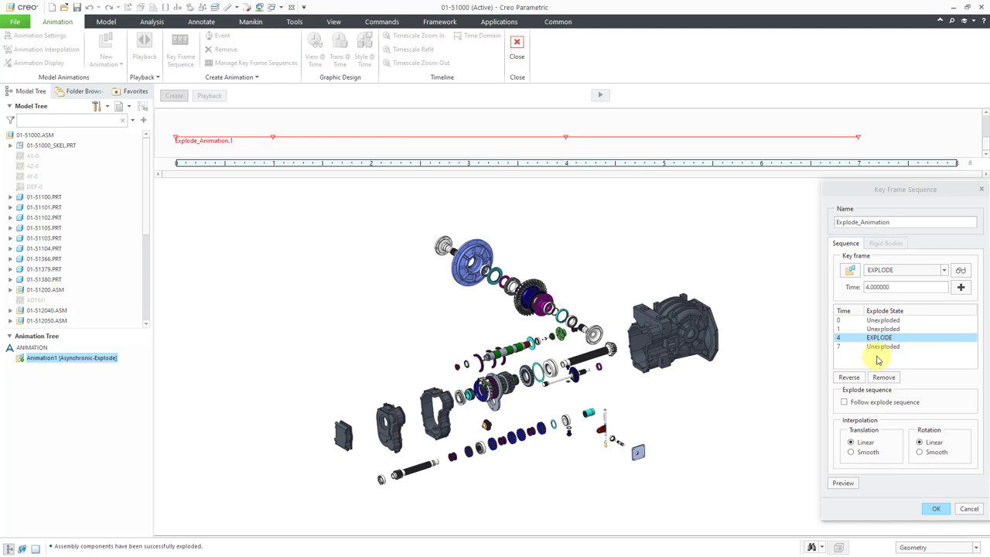
# Apply the edited key frame sequence and play Animation1, overwriting the existing result set.
pyautogui.click(937, 509)
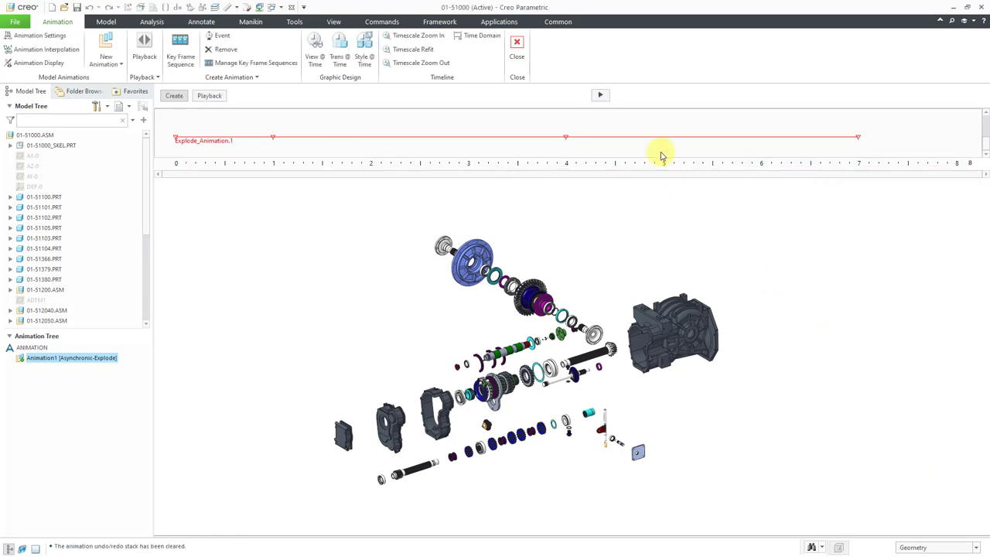
pyautogui.click(600, 96)
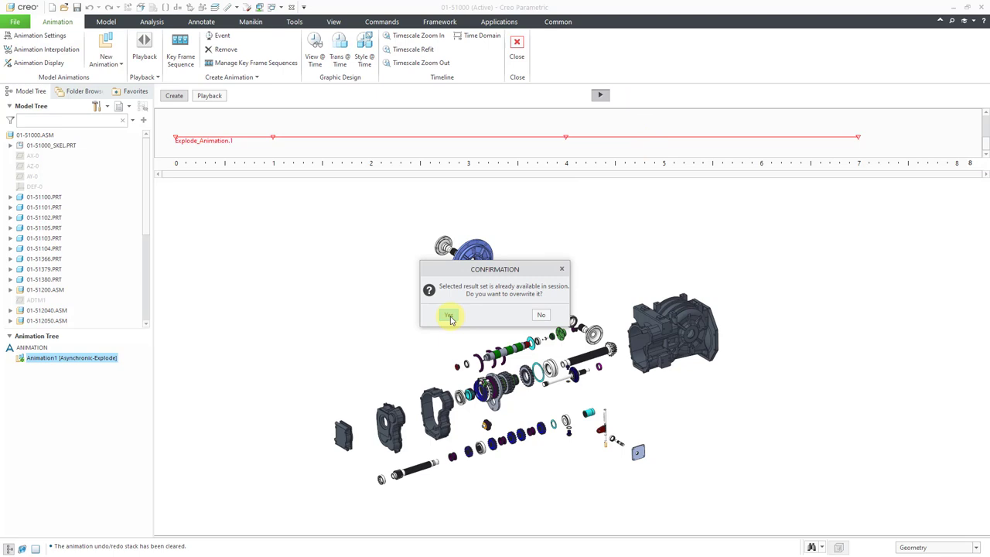
pyautogui.click(449, 314)
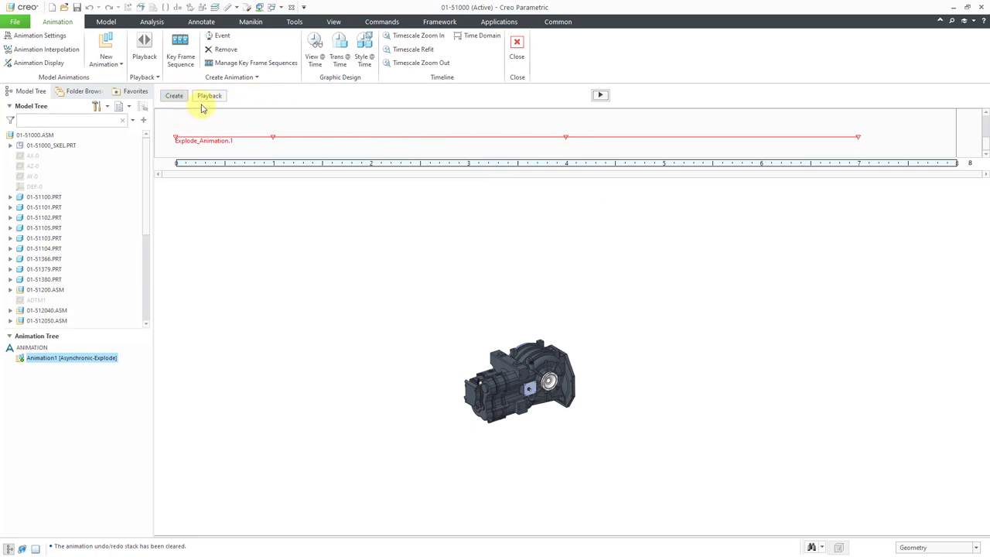
# Play Animation1 back at maximum speed and stop it at 2.480 seconds, gearbox partly exploded.
pyautogui.click(207, 97)
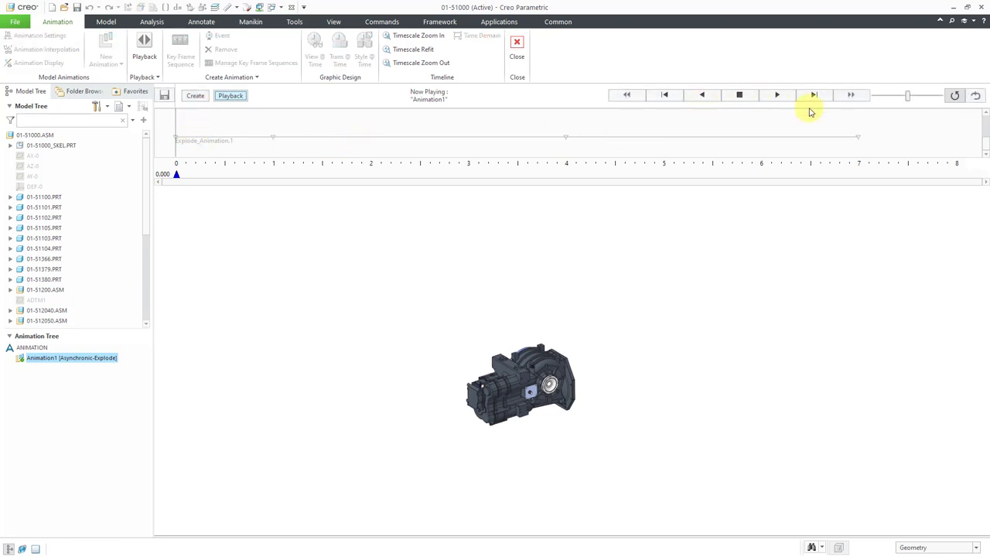
pyautogui.moveTo(909, 99); pyautogui.dragTo(935, 99)
pyautogui.click(773, 94)
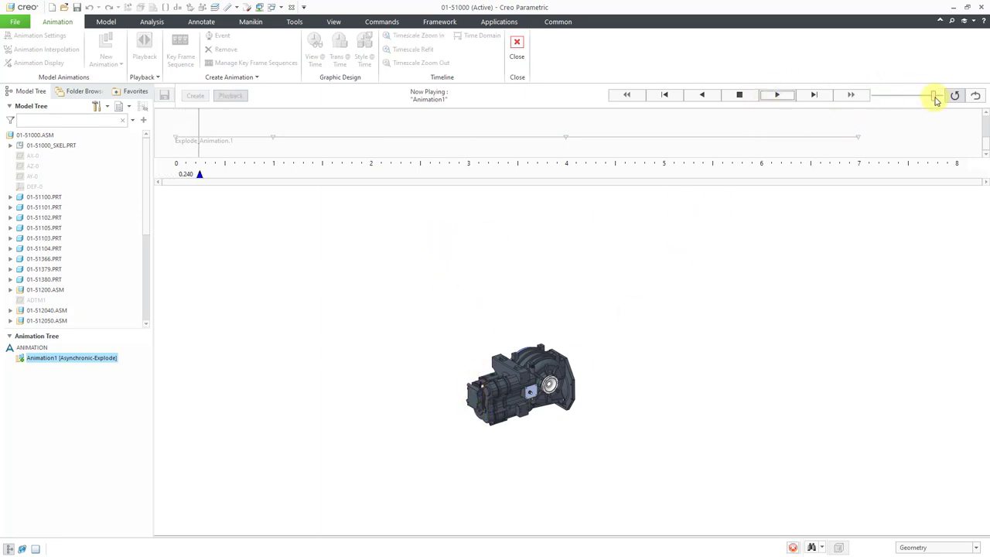
pyautogui.moveTo(936, 99); pyautogui.dragTo(942, 96)
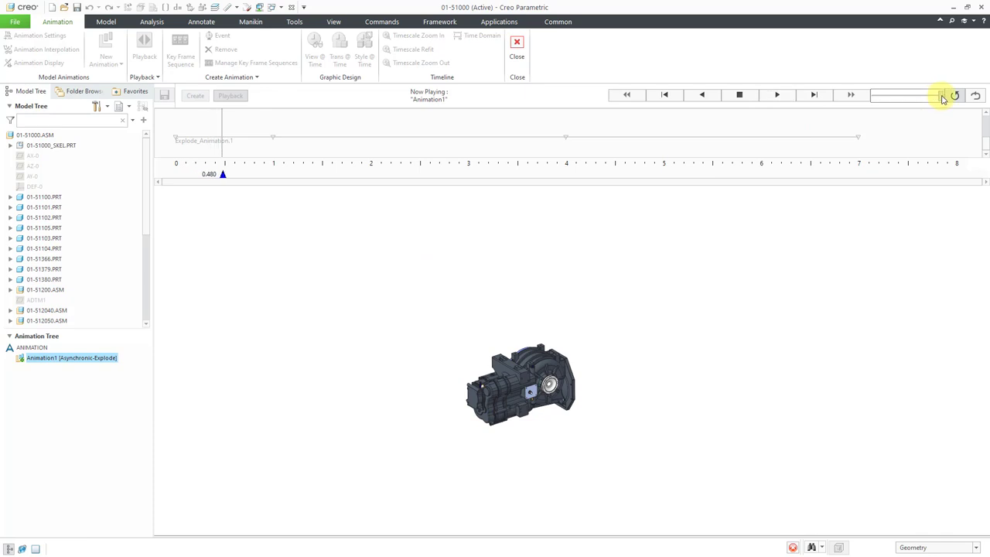
pyautogui.click(739, 96)
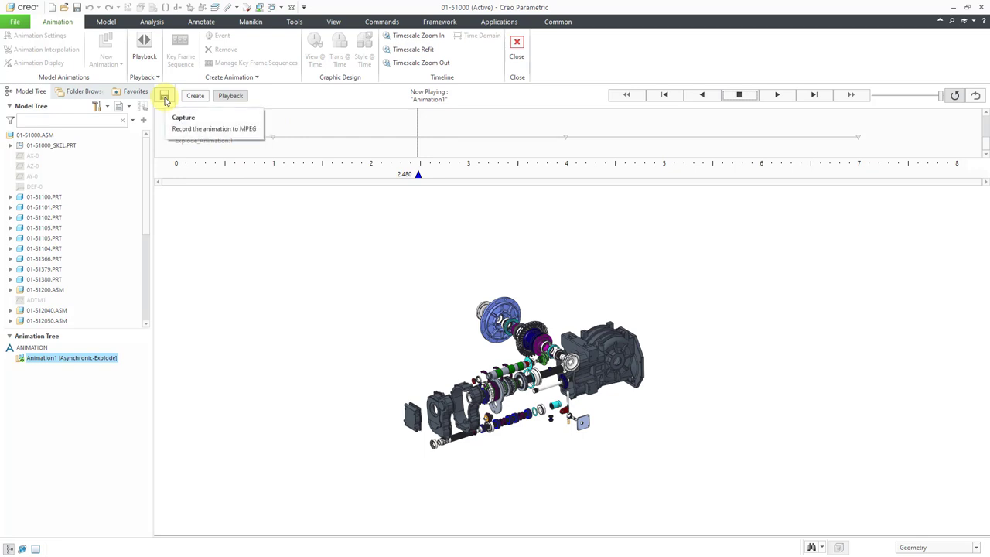
pyautogui.click(164, 97)
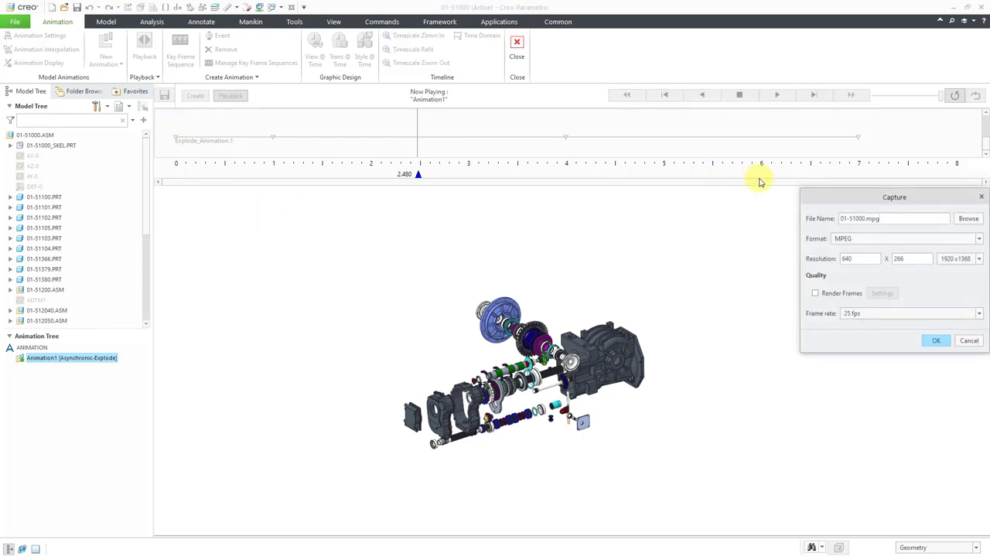
pyautogui.moveTo(836, 197); pyautogui.dragTo(434, 203)
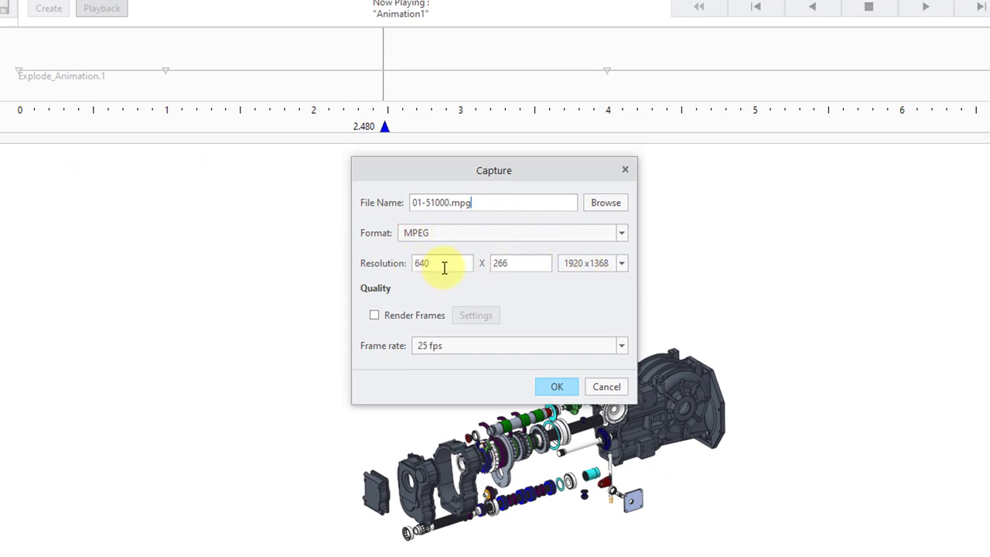
pyautogui.click(621, 264)
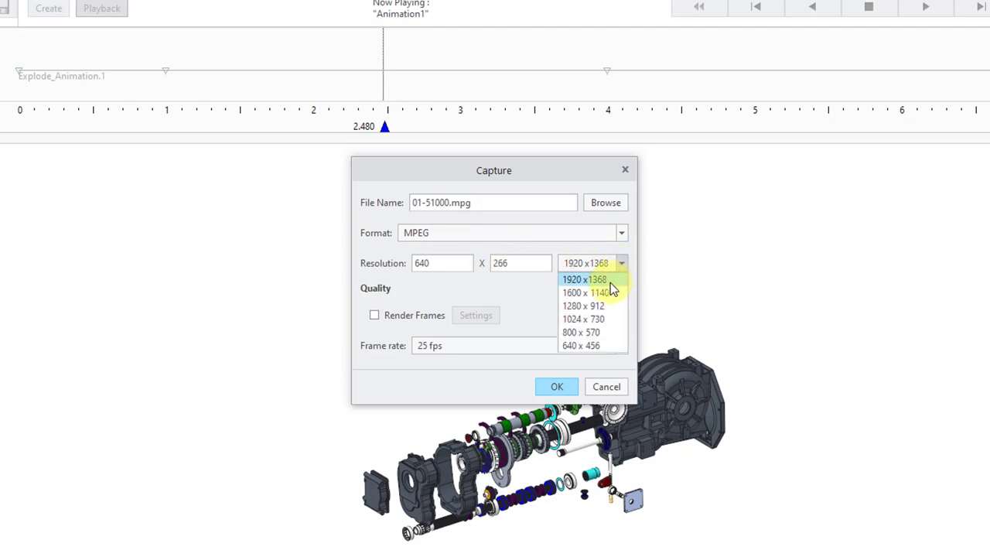
pyautogui.click(609, 282)
pyautogui.moveTo(536, 172); pyautogui.dragTo(723, 160)
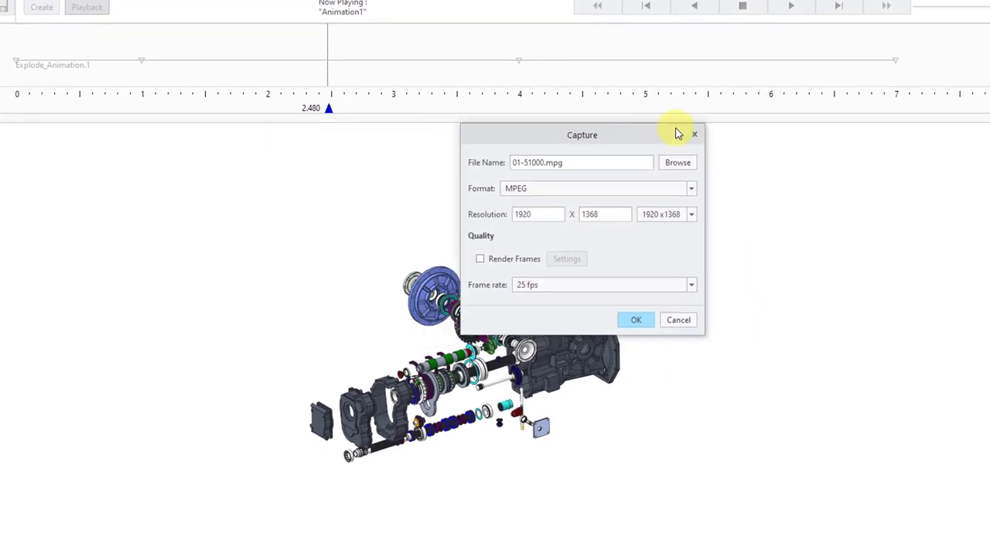
pyautogui.moveTo(677, 133); pyautogui.dragTo(833, 149)
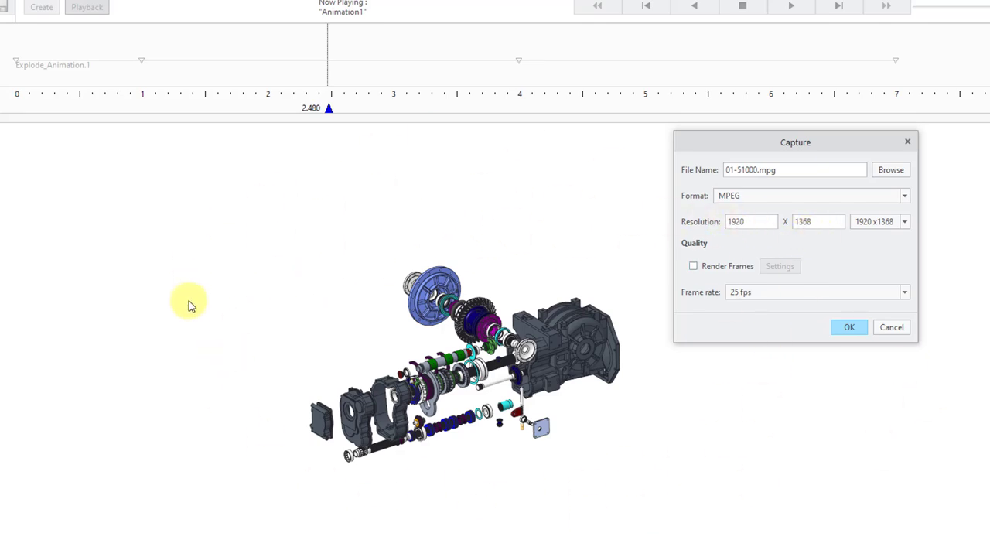
pyautogui.click(778, 294)
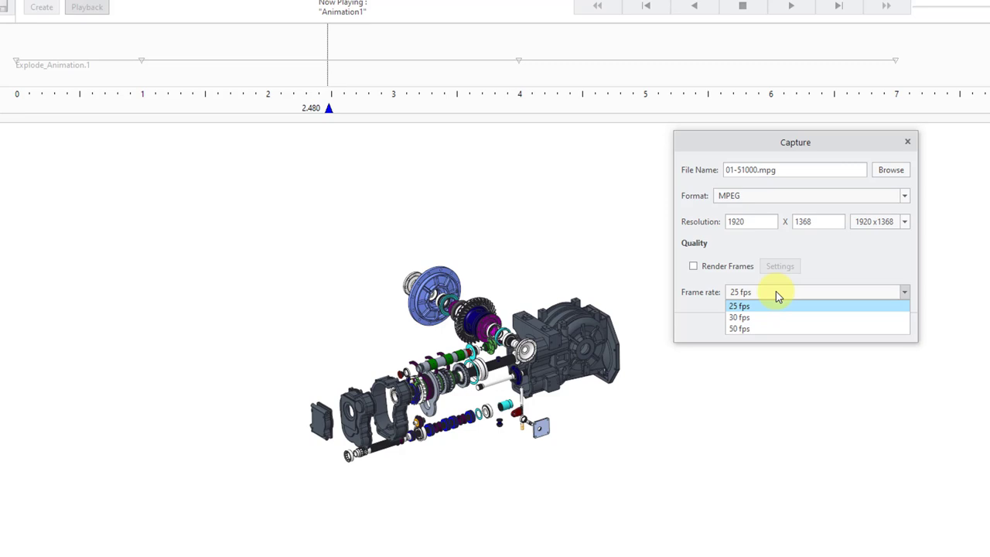
pyautogui.click(778, 295)
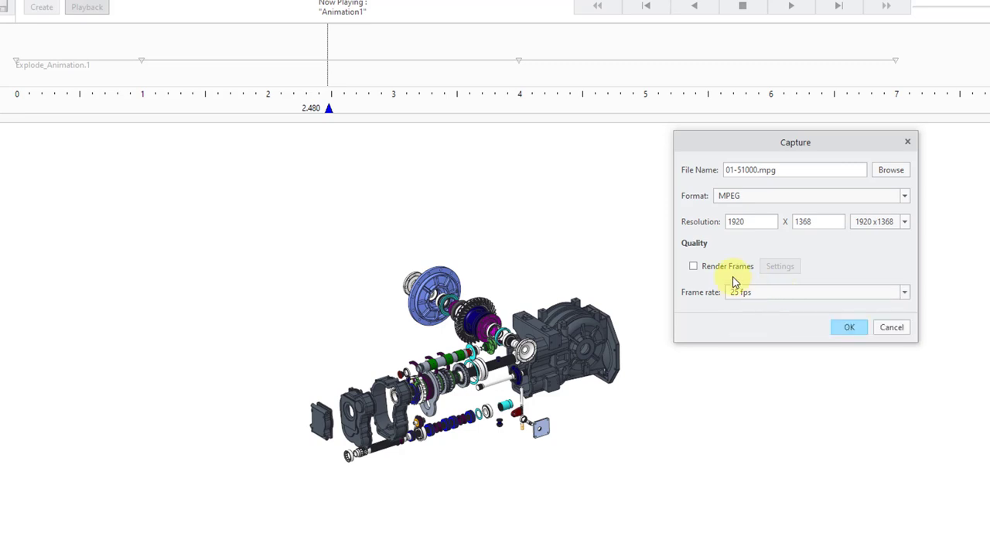
pyautogui.click(695, 267)
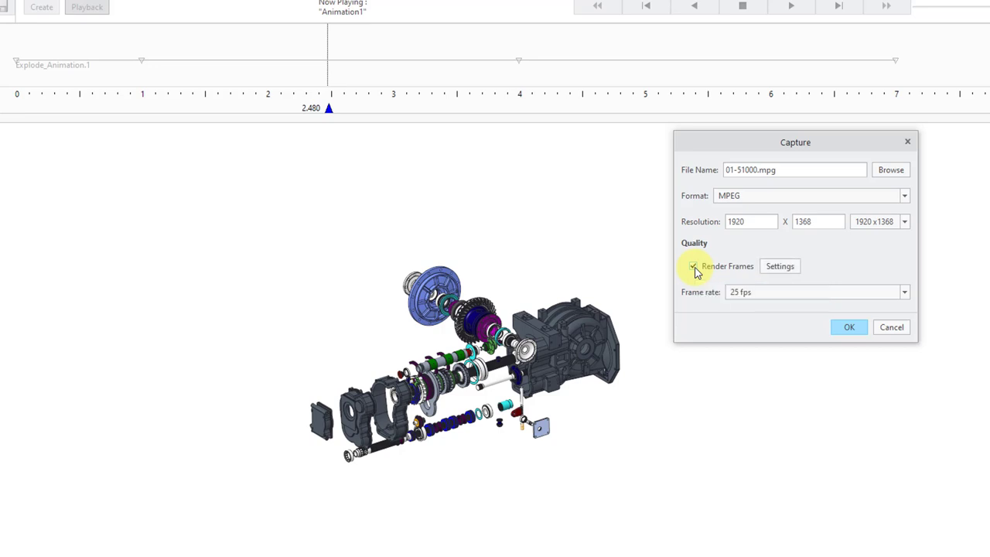
pyautogui.click(775, 271)
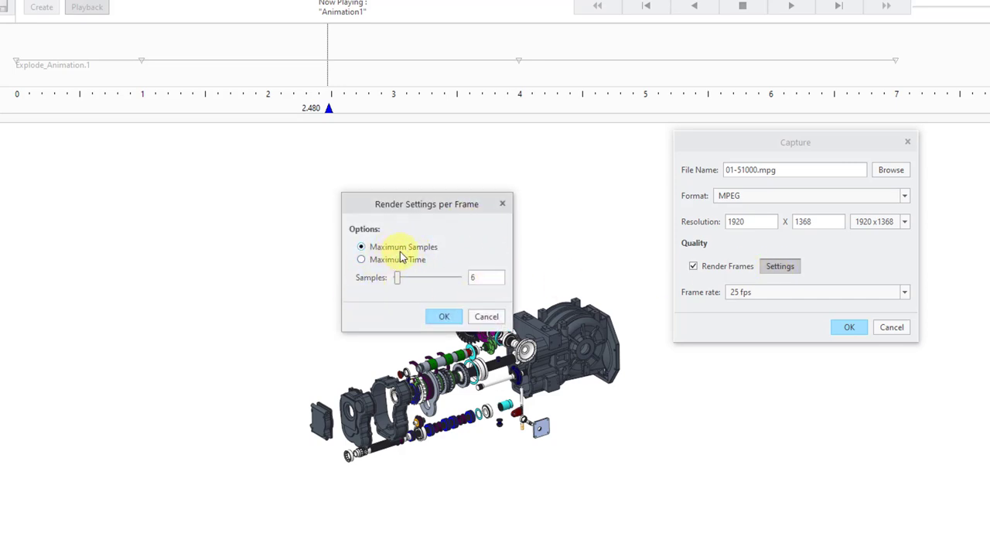
pyautogui.click(486, 317)
pyautogui.click(693, 266)
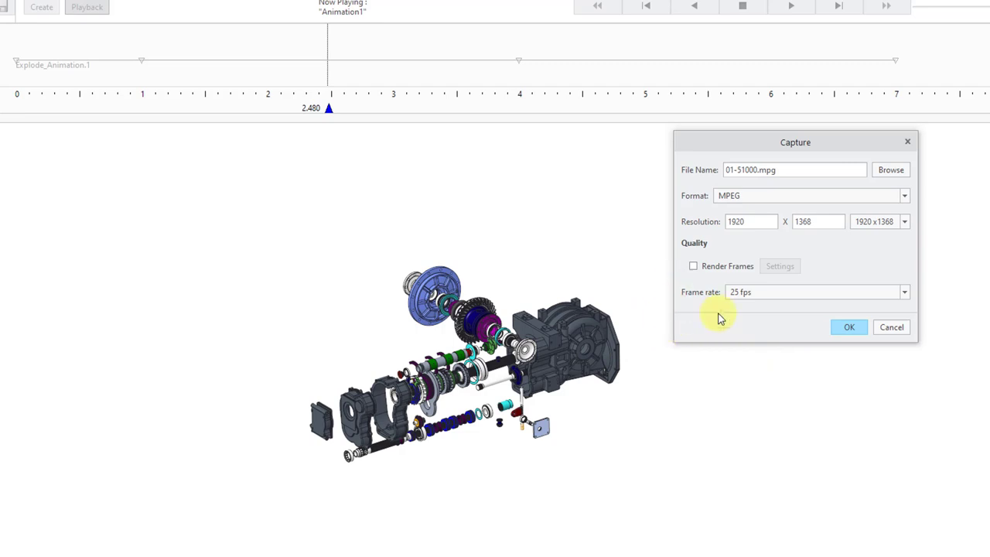
pyautogui.click(767, 198)
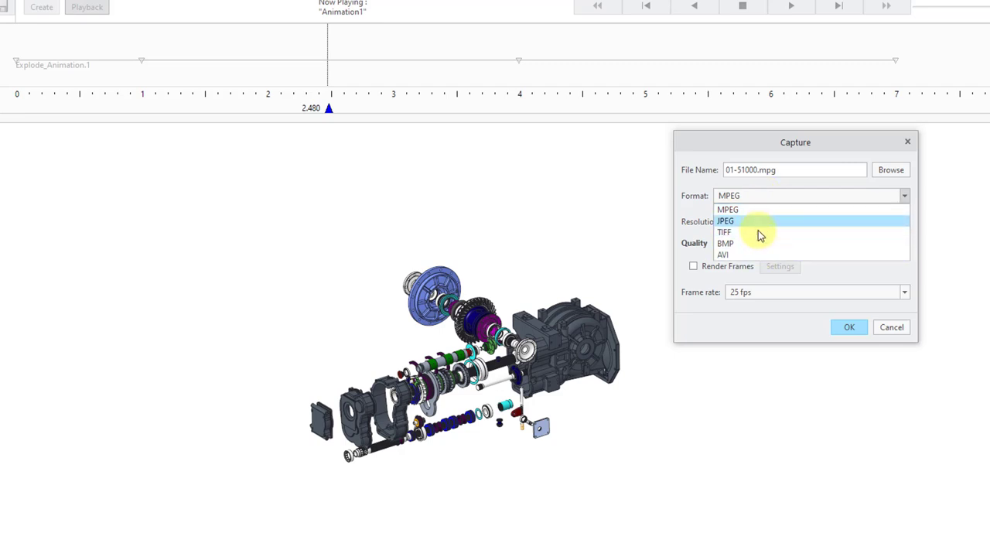
pyautogui.click(762, 196)
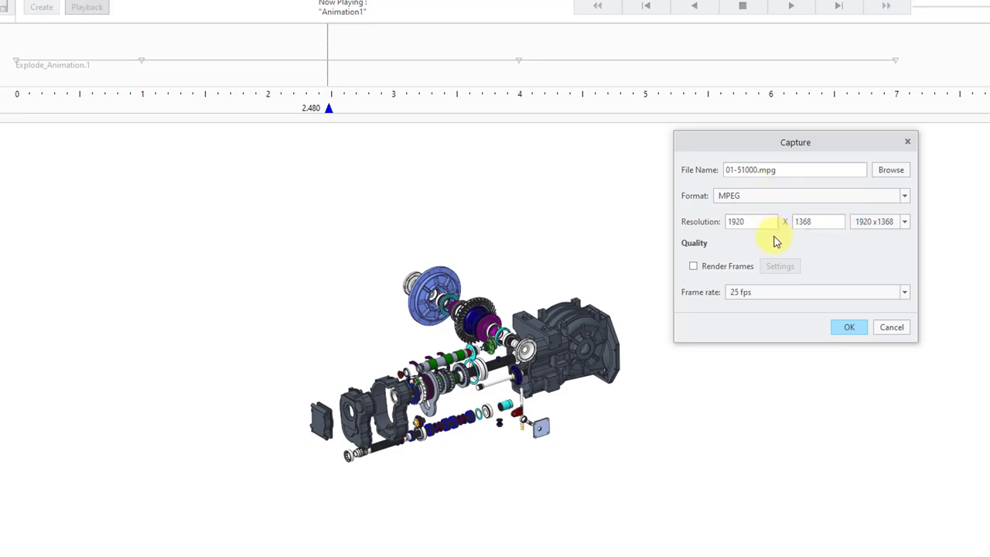
pyautogui.click(892, 329)
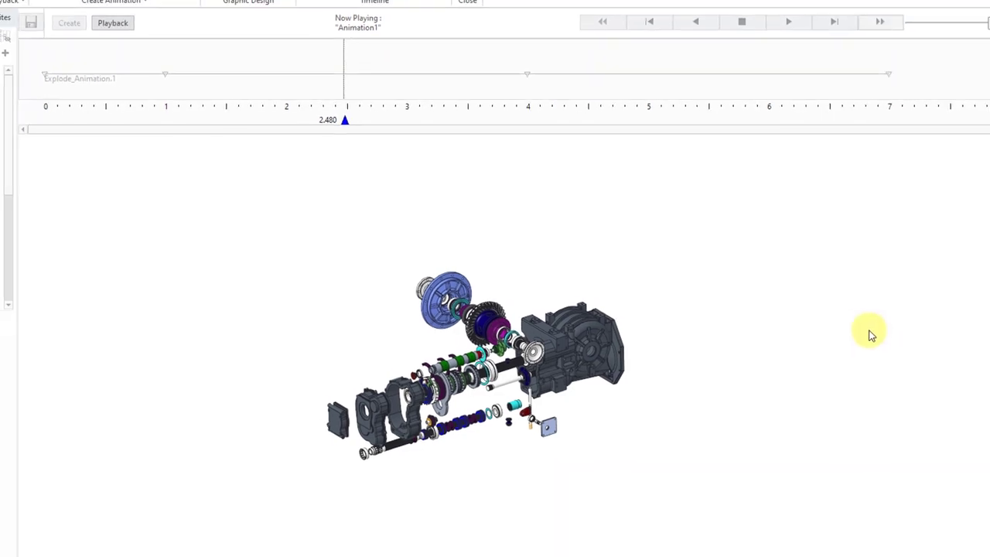